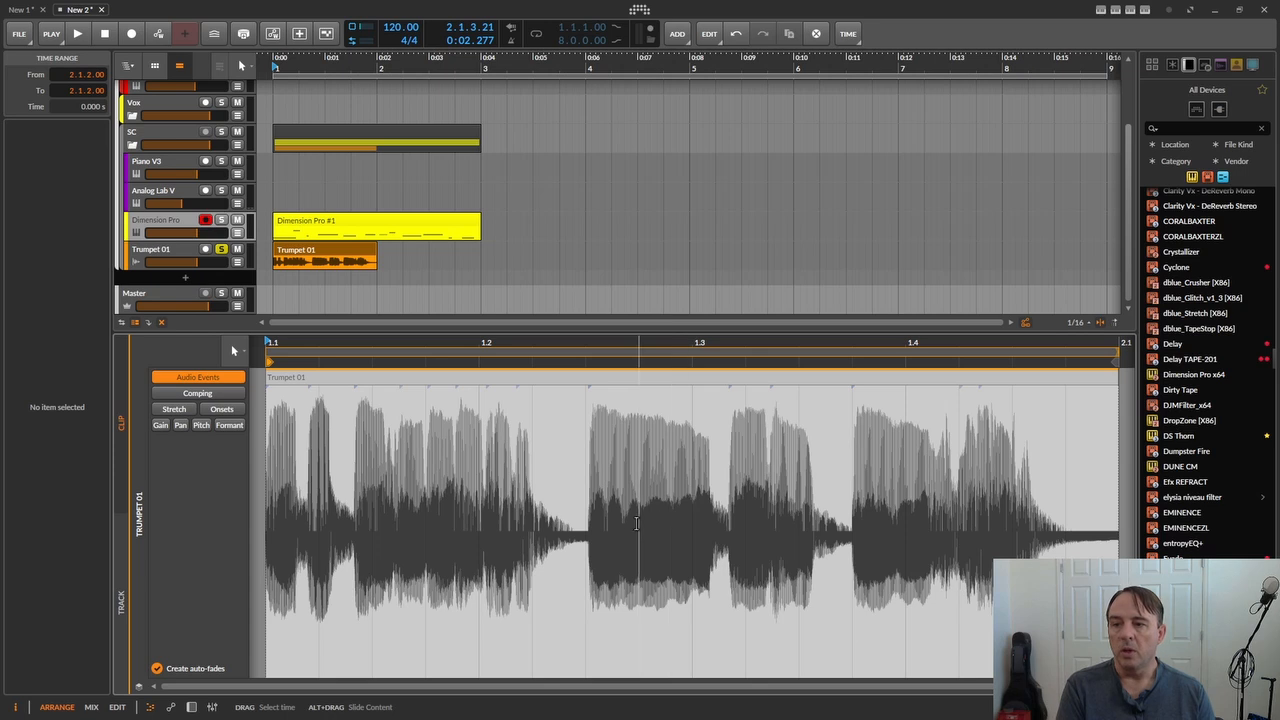
- Mark the sustained trumpet note from about 1.2.3 to 1.3.1 in the Trumpet 01 audio clip
click(594, 527)
drag(594, 527, 727, 522)
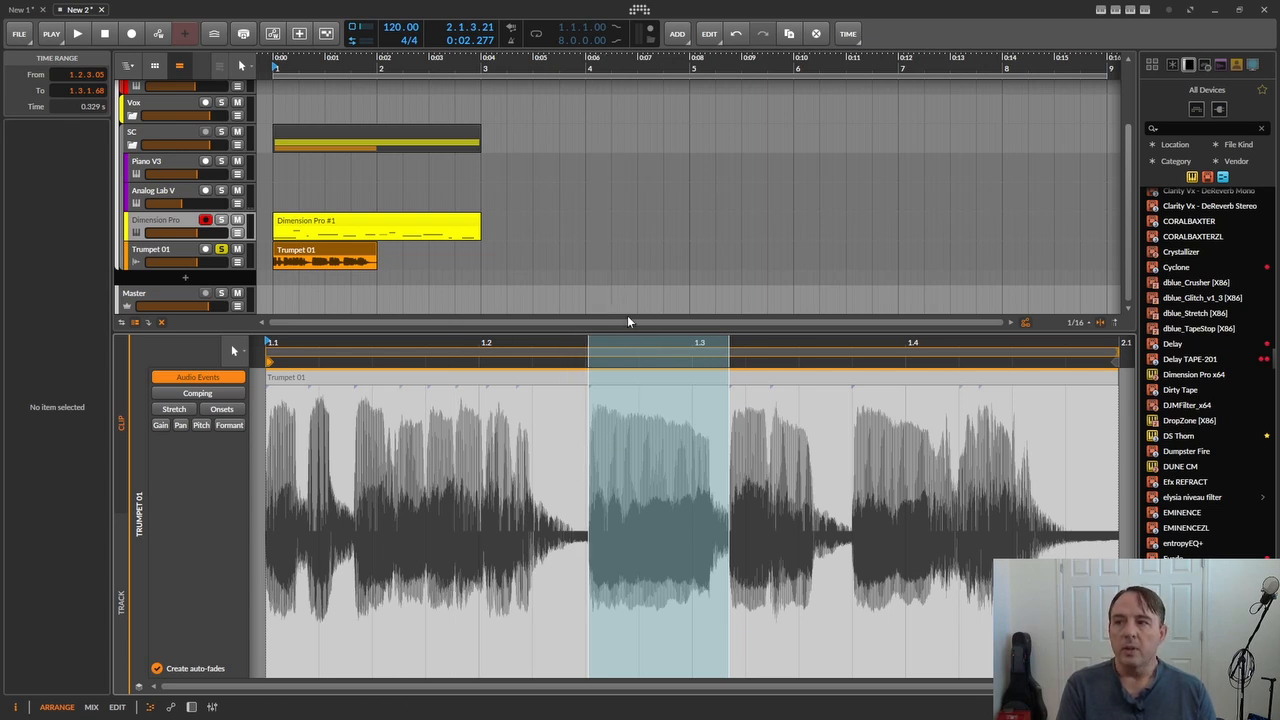
- Solo the Dimension Pro track, open its MIDI clip's notes for editing and play the phrase through
click(221, 219)
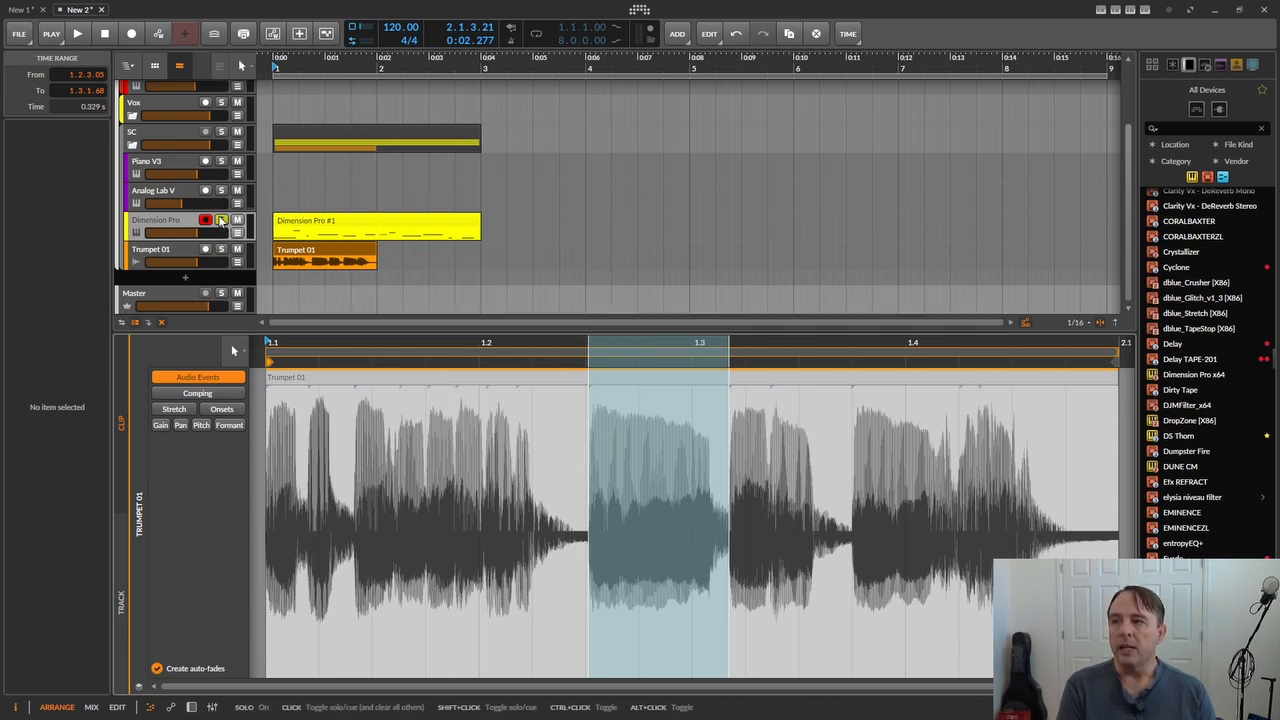
click(334, 222)
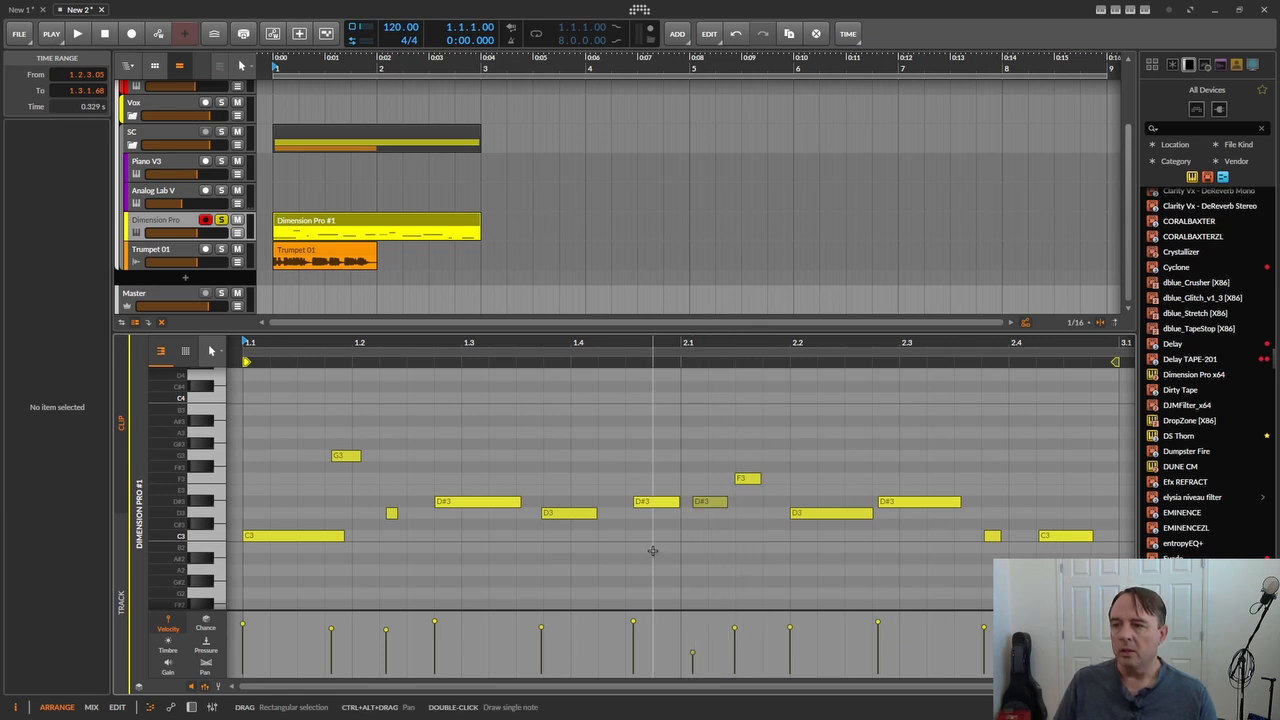
key(space)
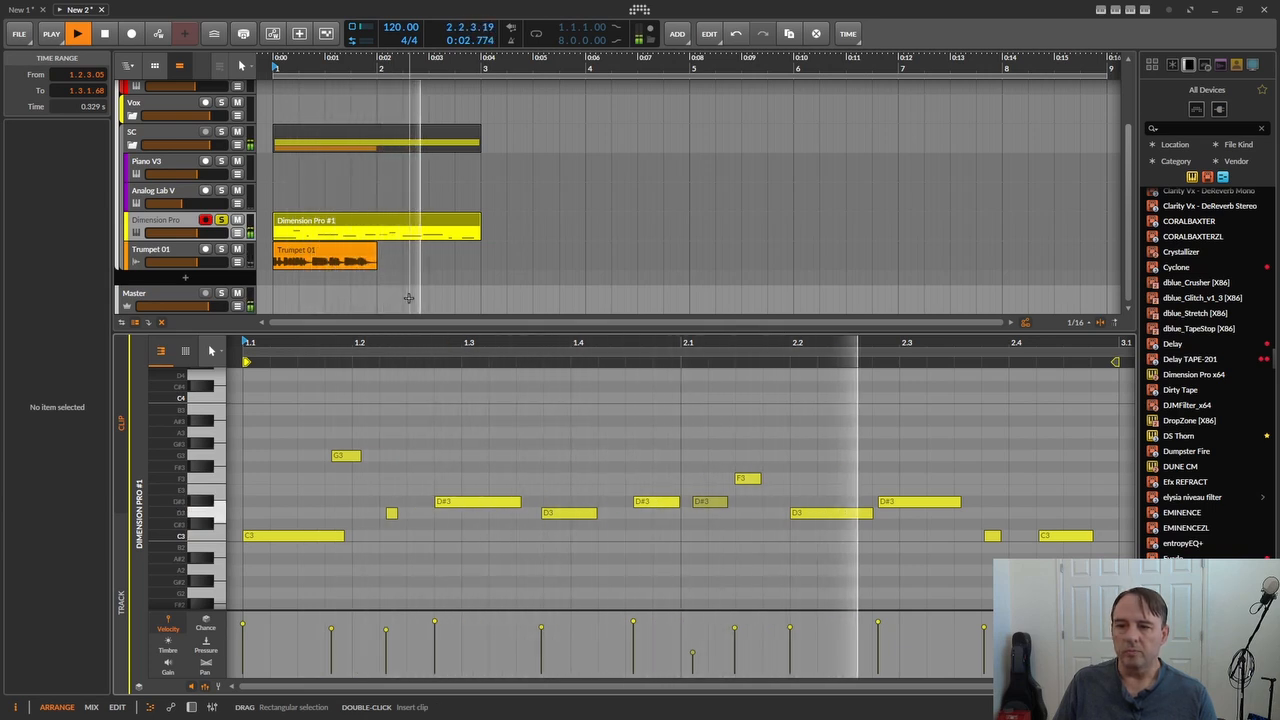
key(space)
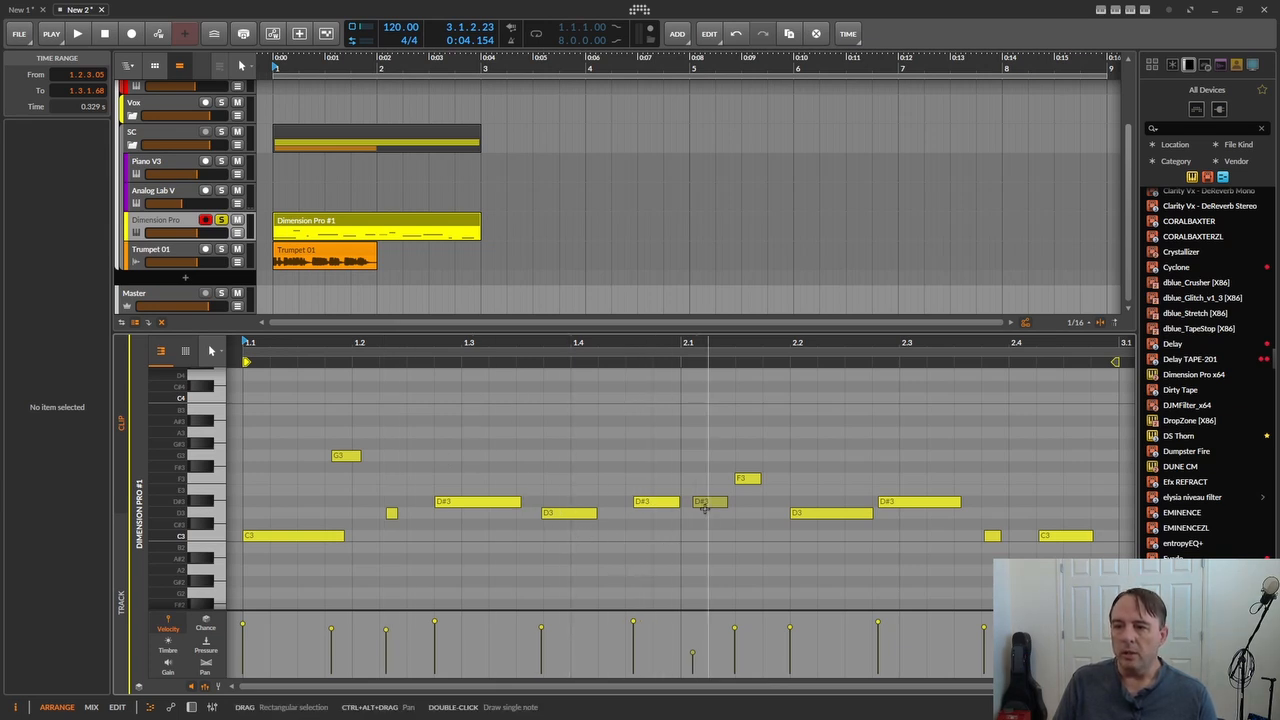
- Raise the velocity of the quiet D#3 note just after 2.1 to about 66% and compare playback
key(space)
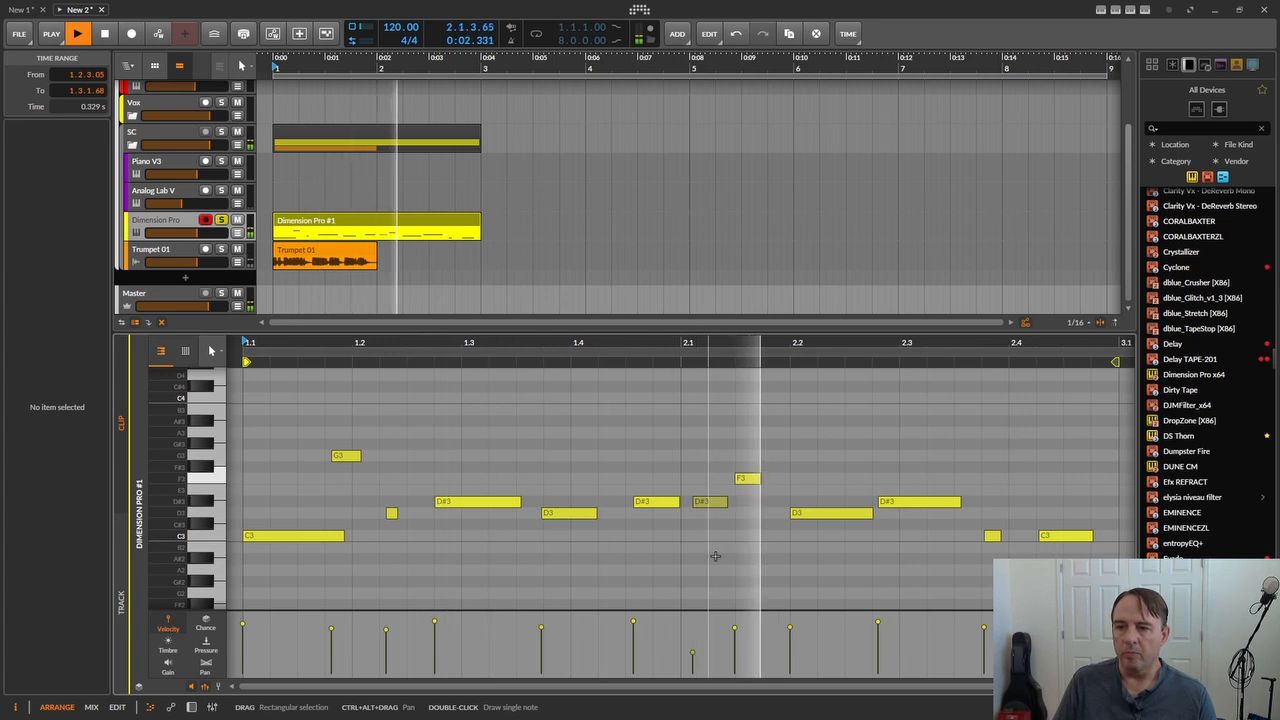
key(space)
click(693, 651)
drag(693, 651, 693, 628)
key(space)
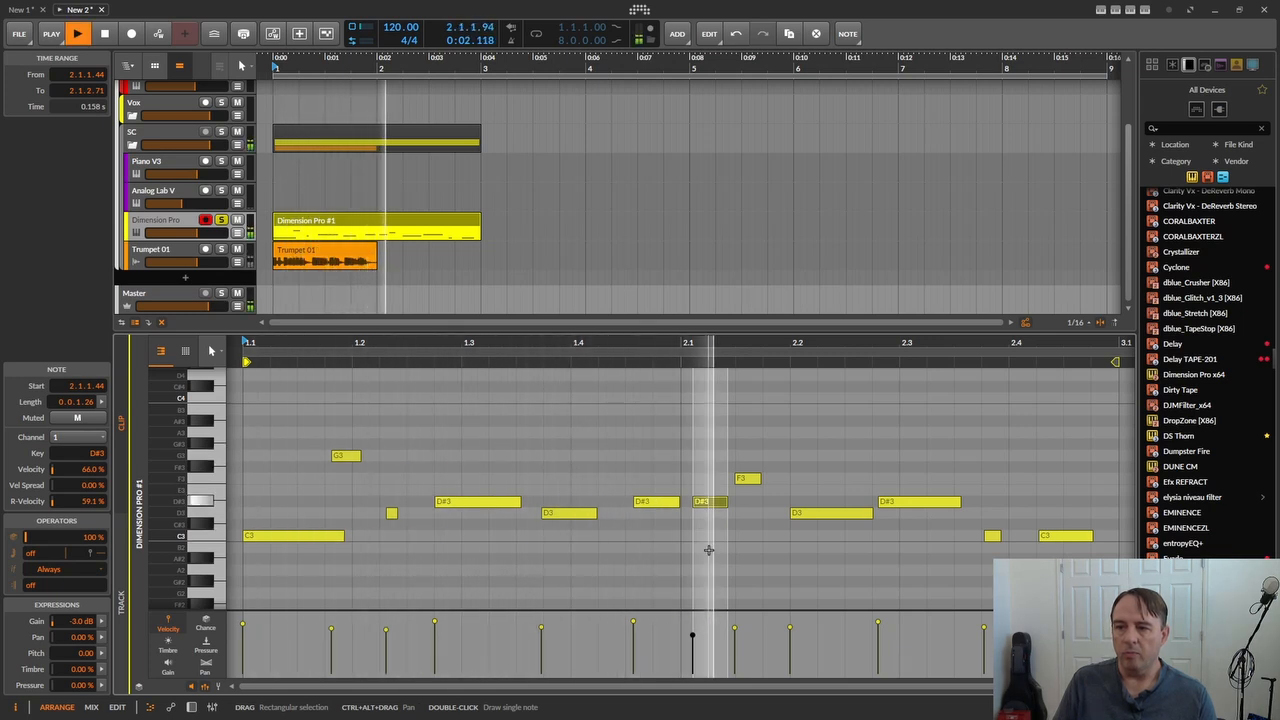
key(space)
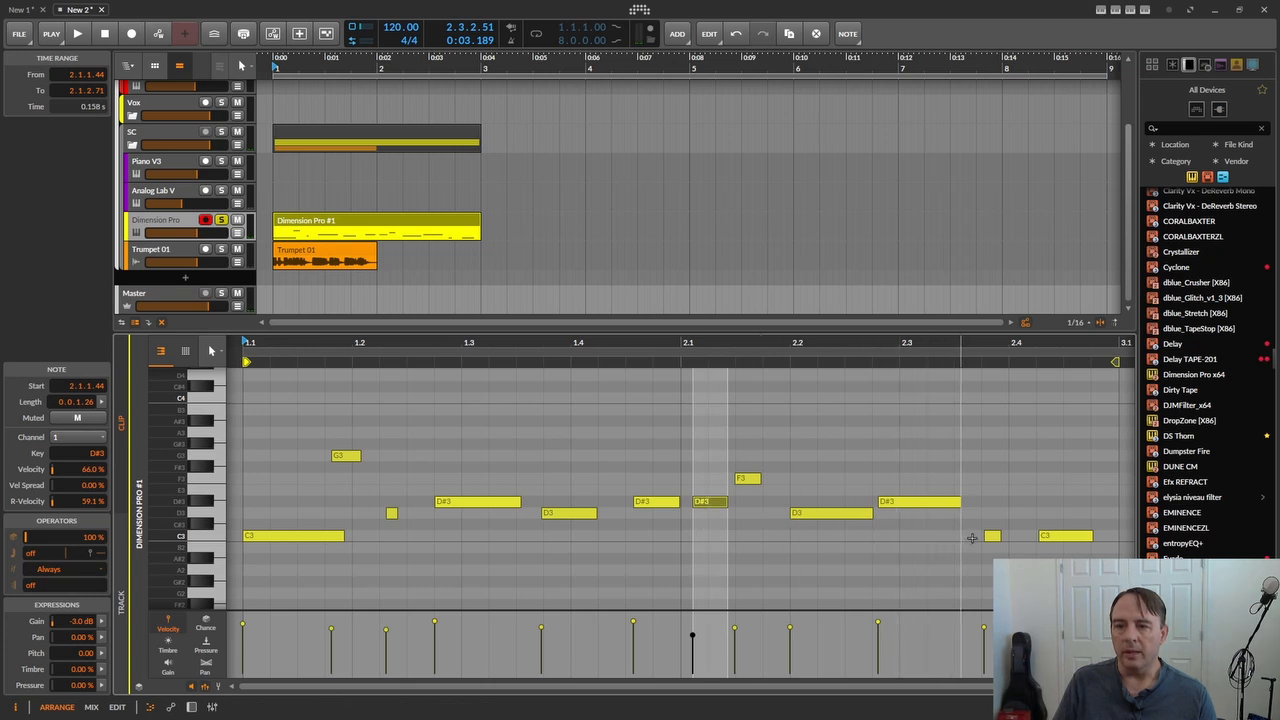
- Raise the short C3 note just before 2.4 to D3 and play the phrase
drag(995, 543, 993, 518)
key(space)
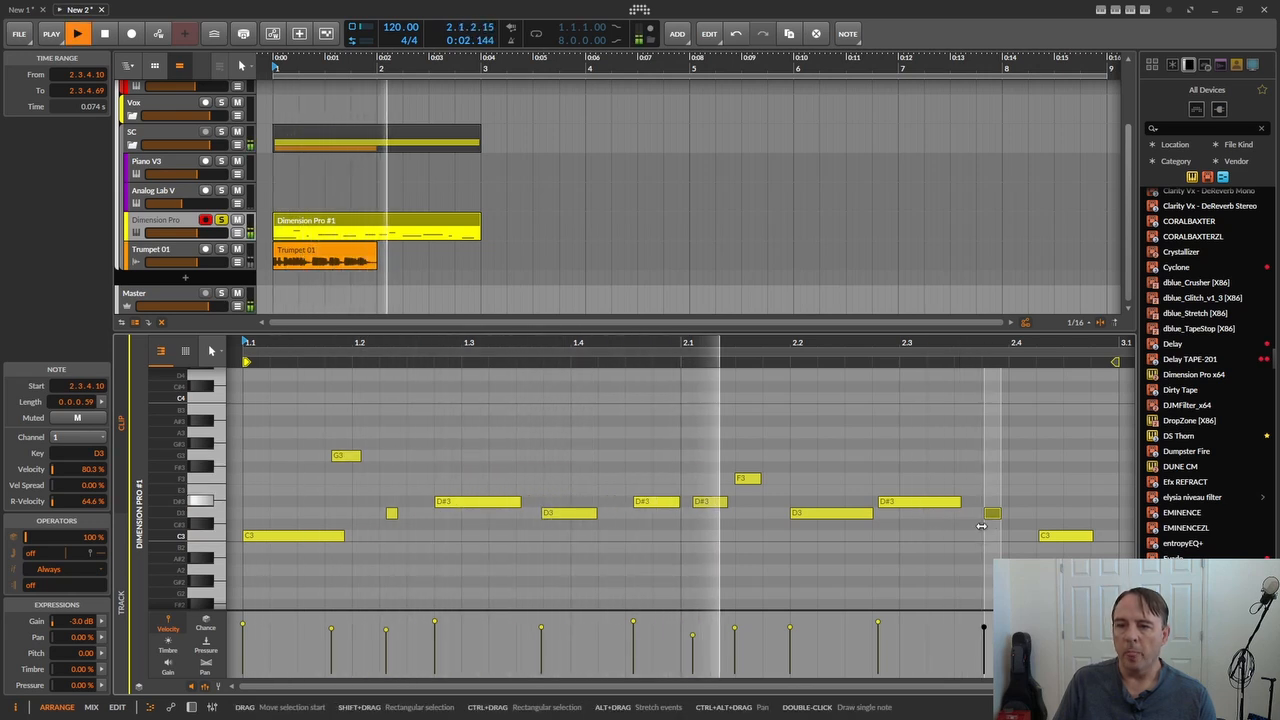
key(space)
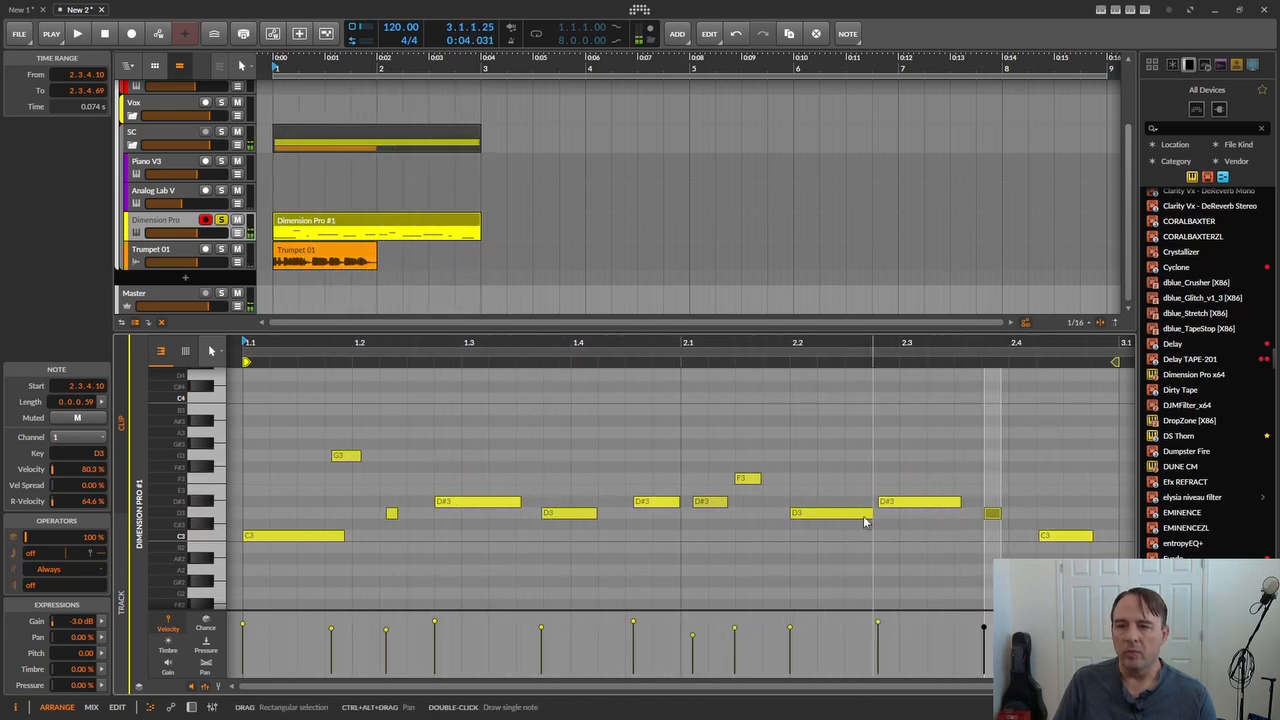
- Raise the D#3 note just after 2.1 to E3 and play the phrase
drag(711, 507, 711, 497)
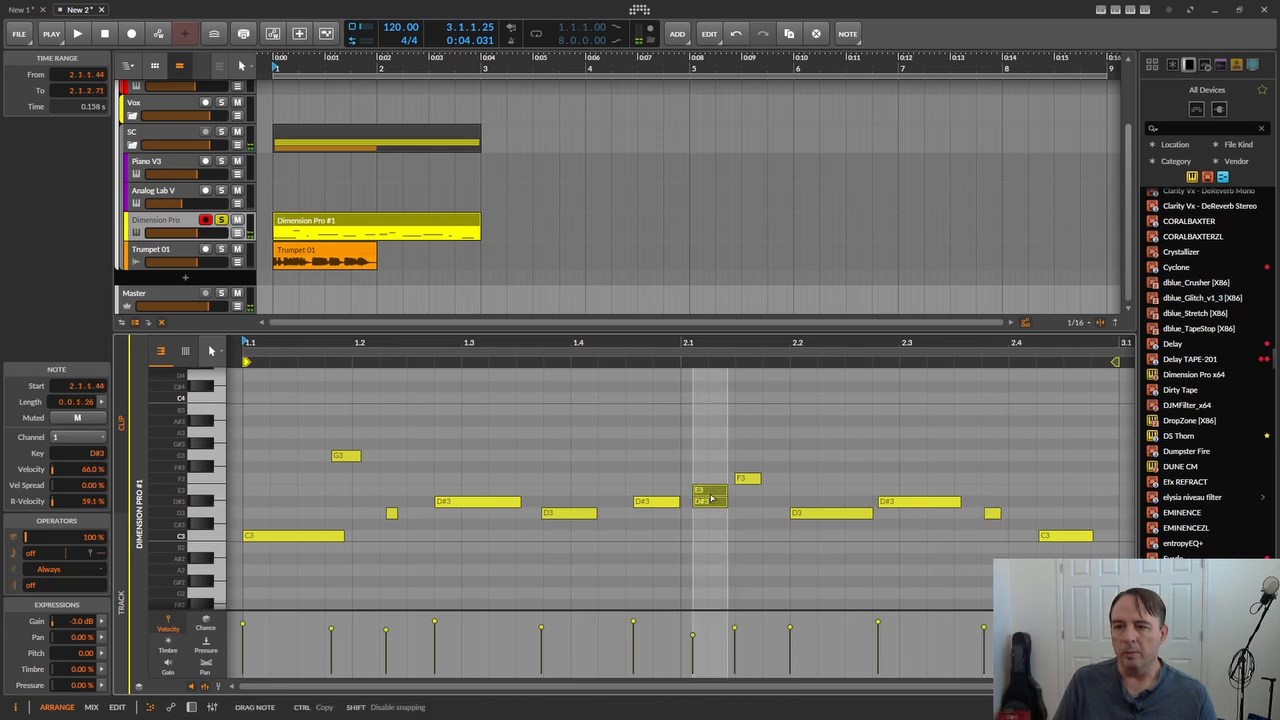
key(space)
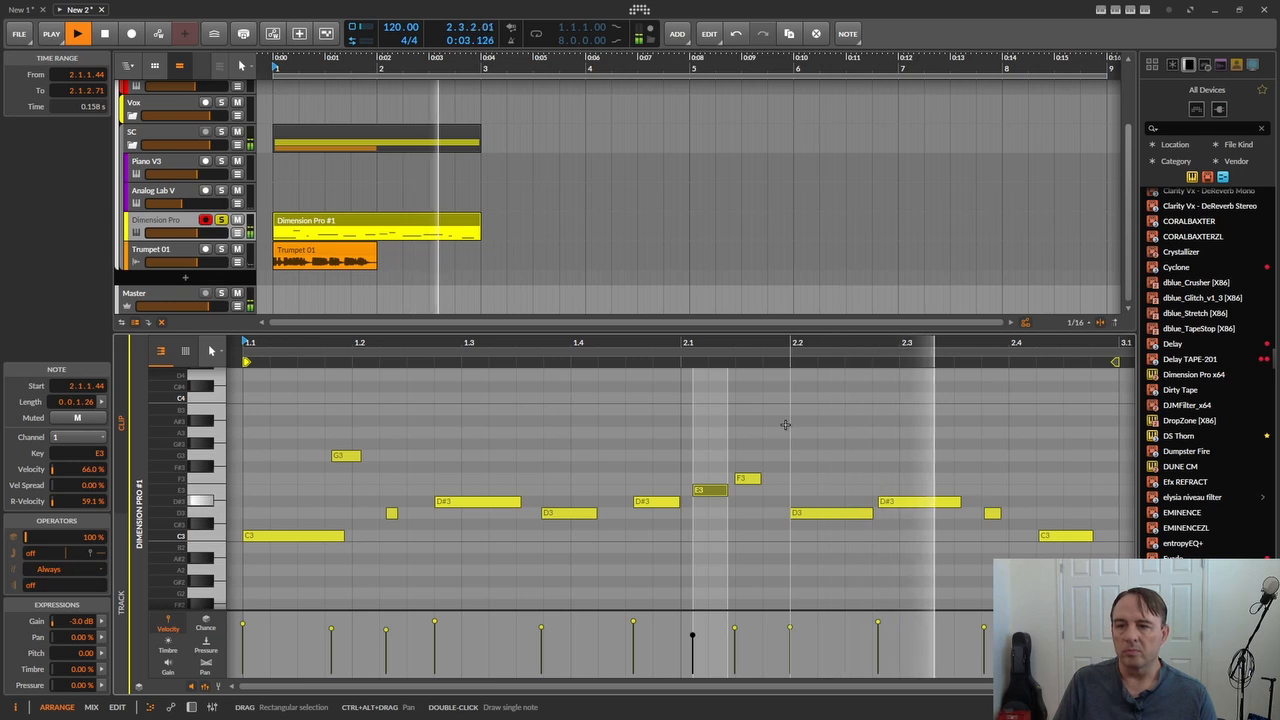
key(space)
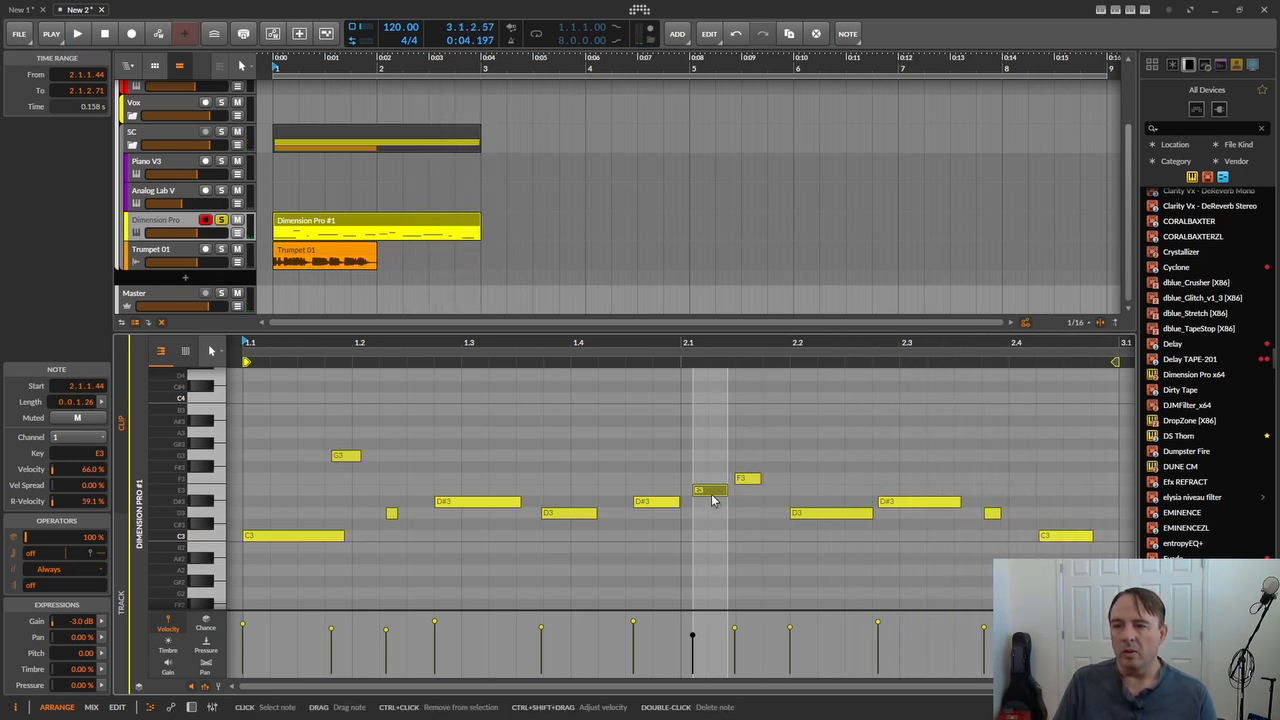
- Shift the E3 note to start at 2.1.2.00, directly before the F3 note, and play the phrase
drag(712, 491, 733, 489)
key(space)
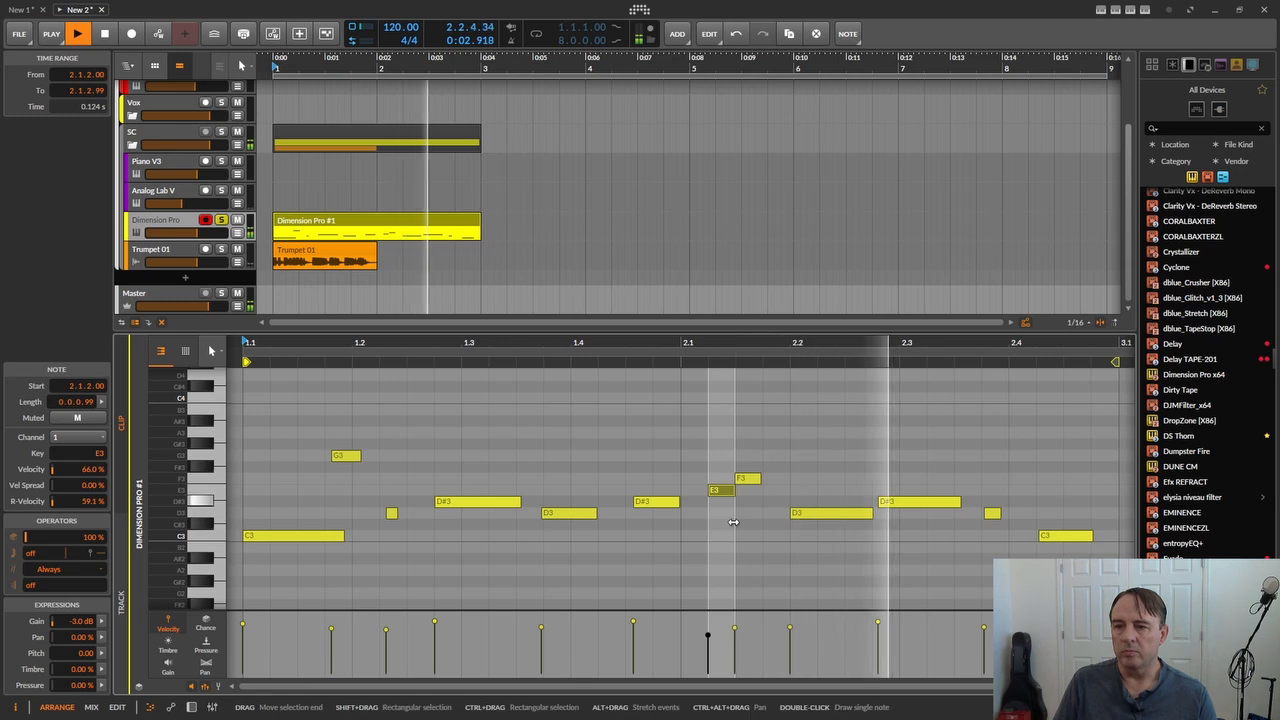
key(space)
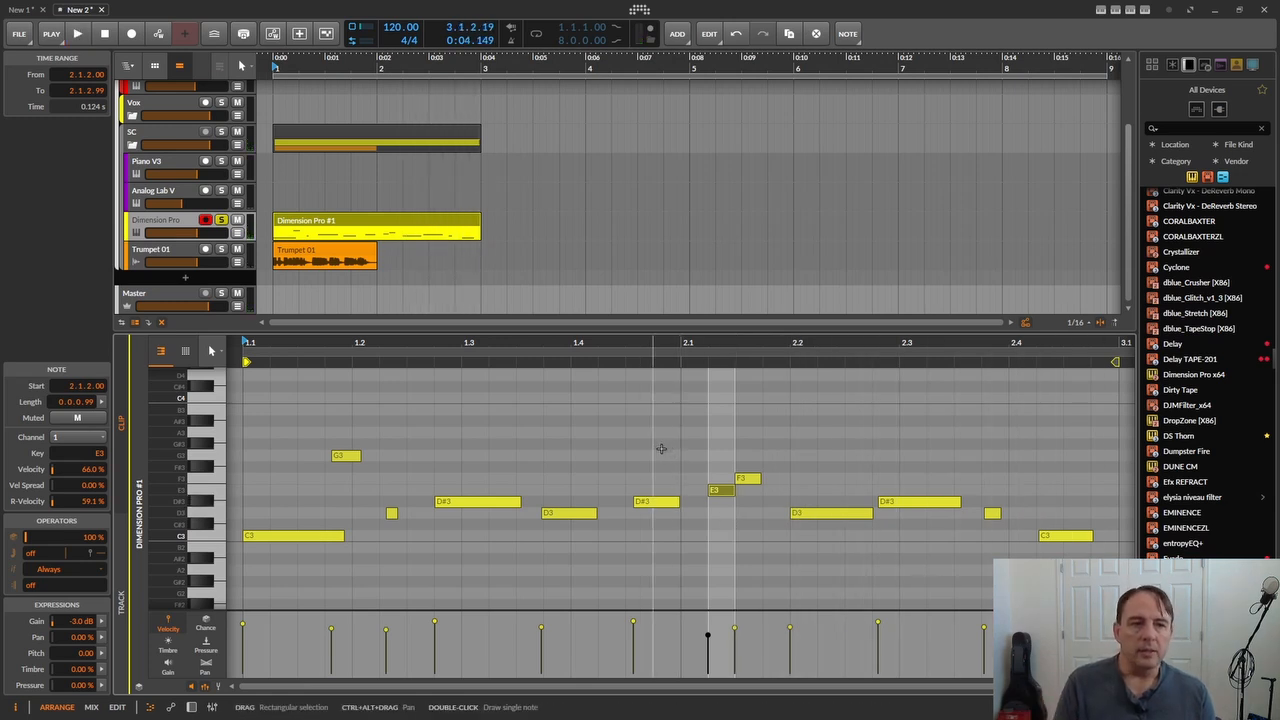
- Transpose all notes in the clip up one octave and play the phrase
click(652, 399)
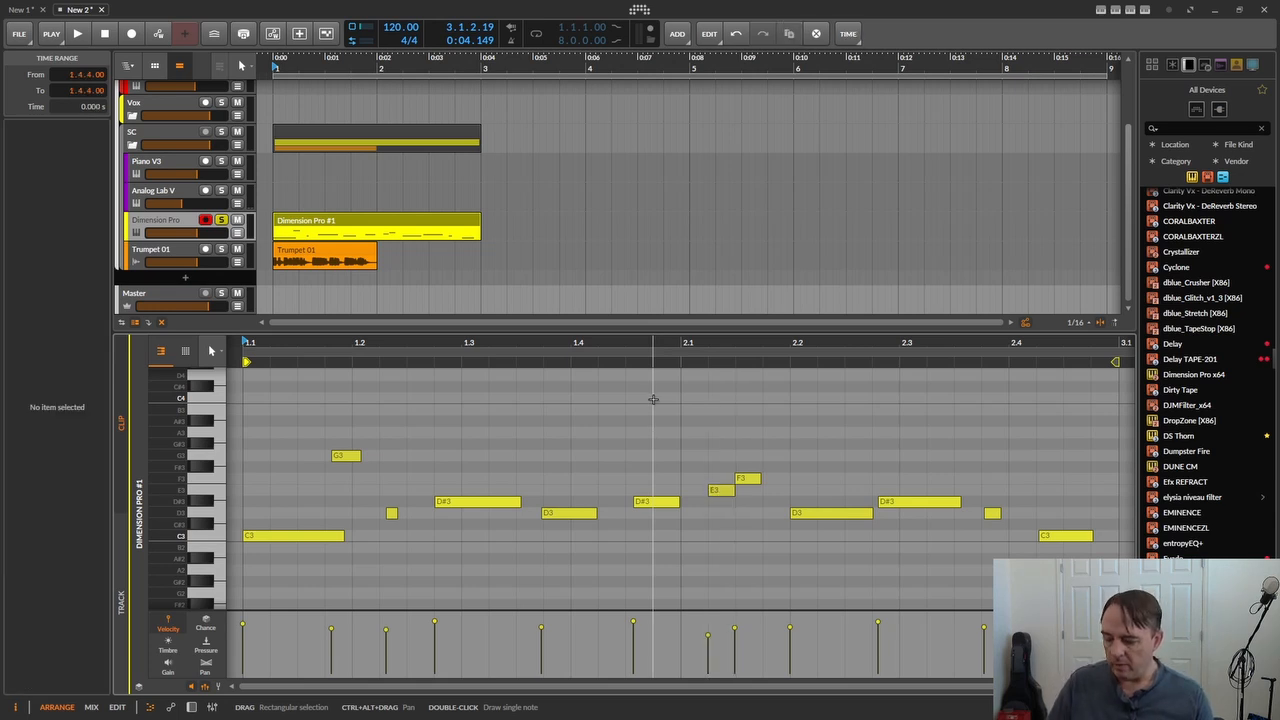
key(ctrl+a)
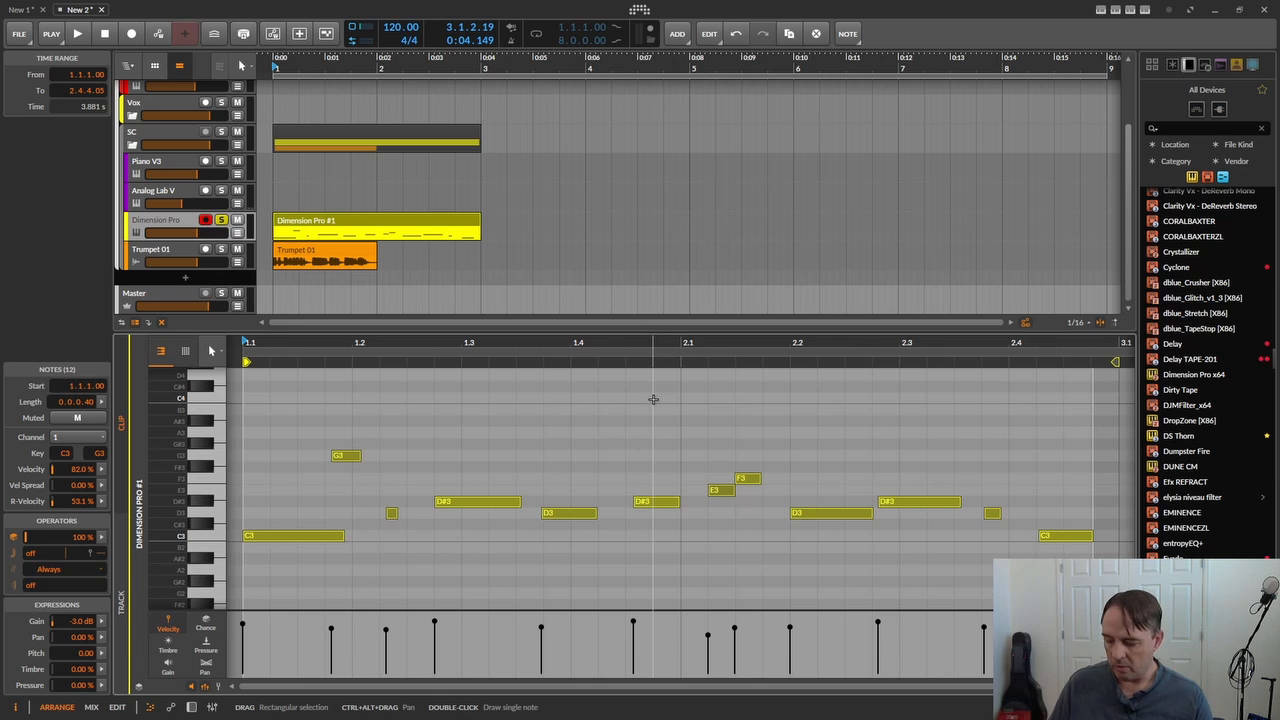
key(shift+Up)
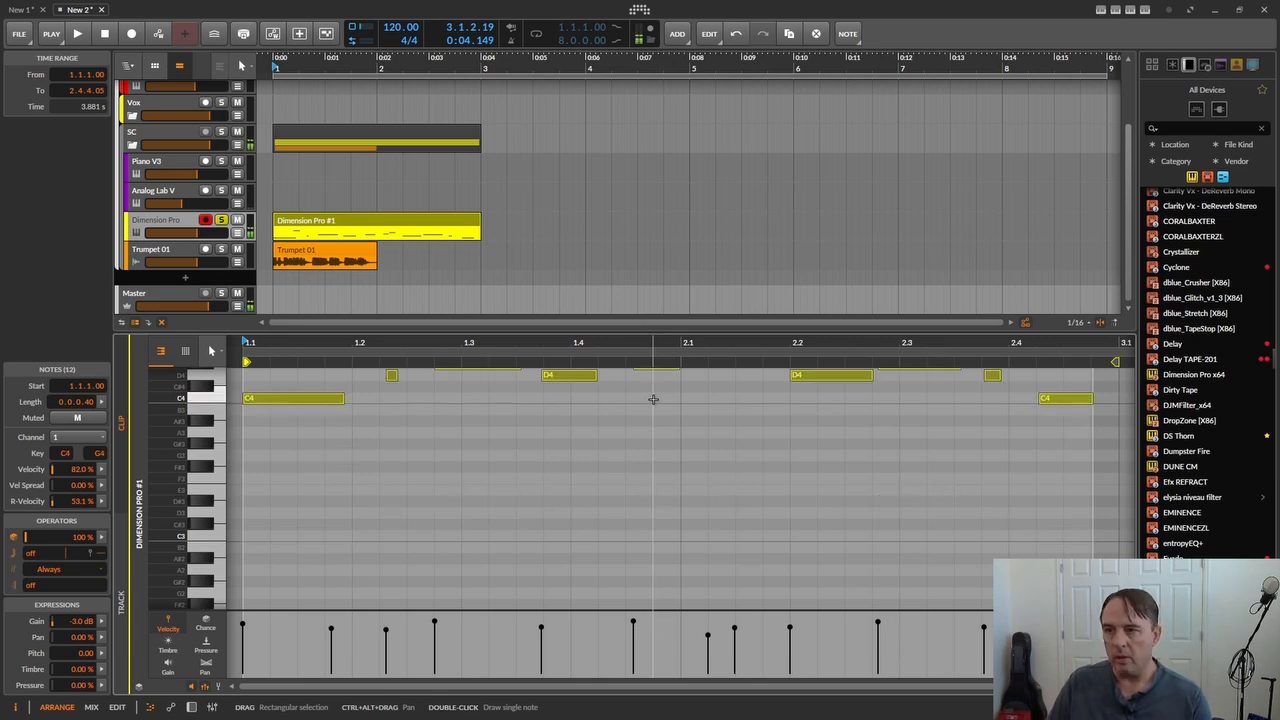
scroll(653, 399, up, 3)
key(space)
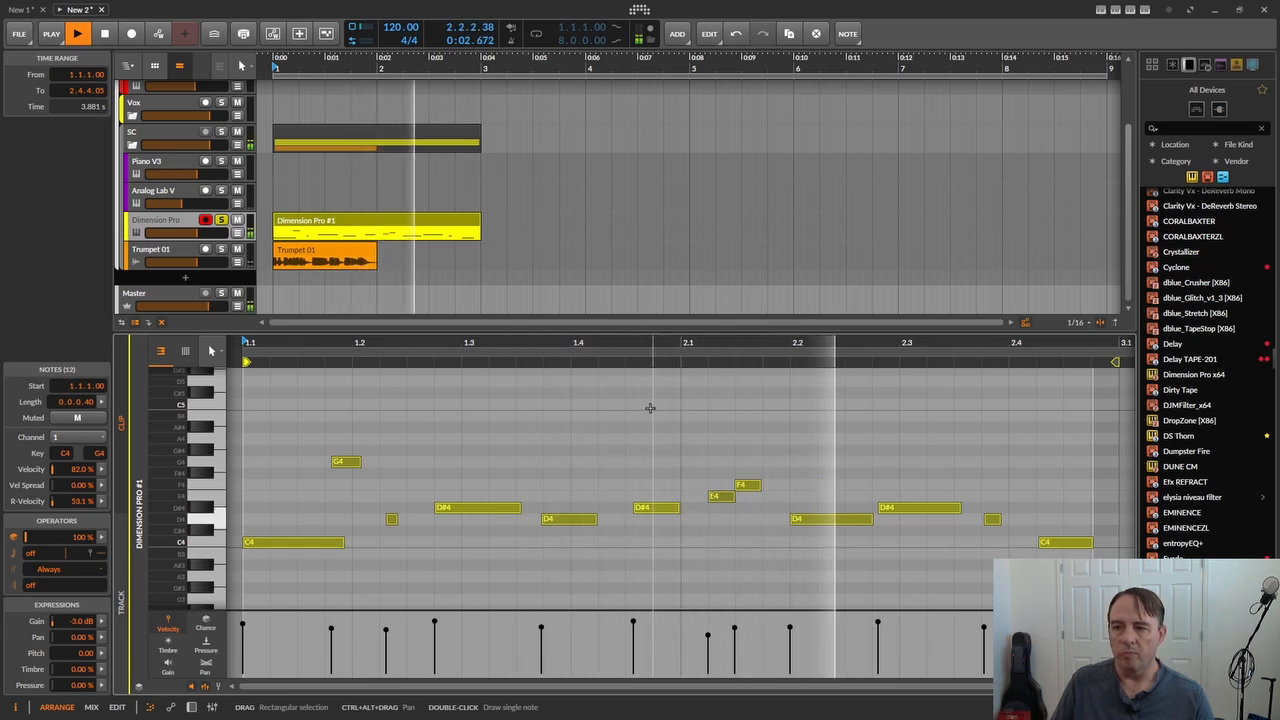
key(space)
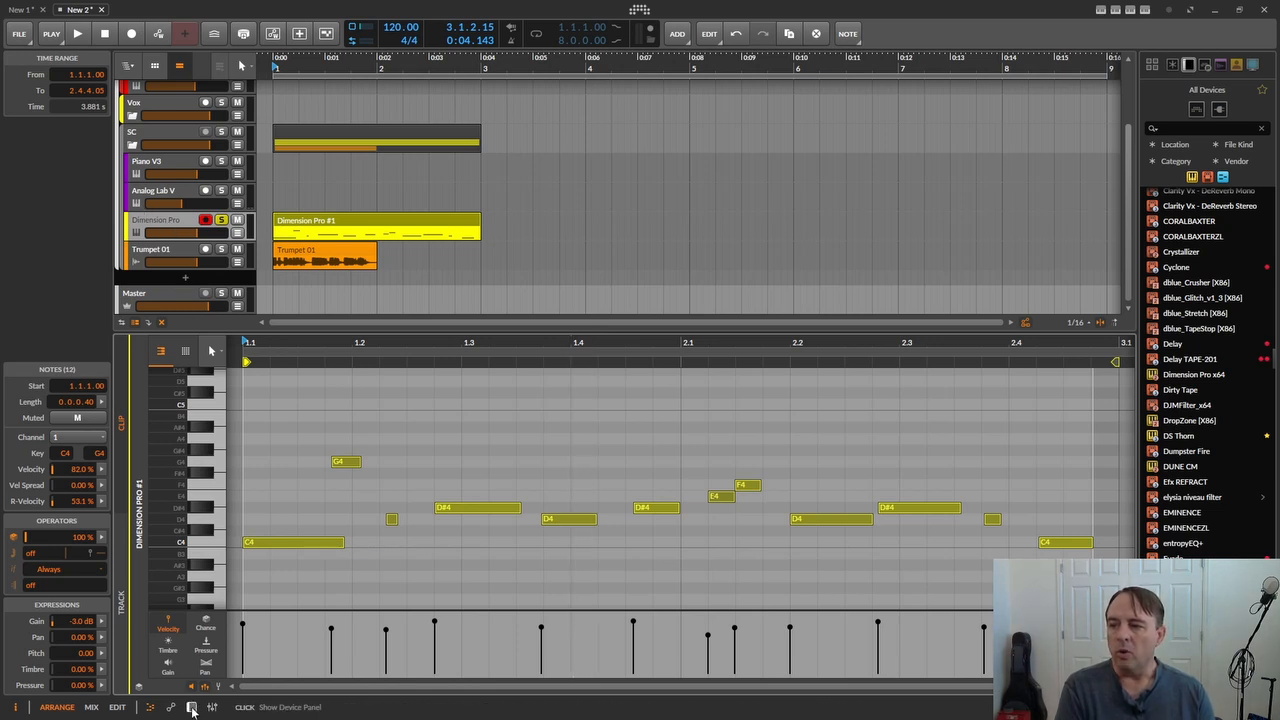
- Open the Dimension Pro instrument's plug-in window from the device chain and bring up its program browser
click(191, 706)
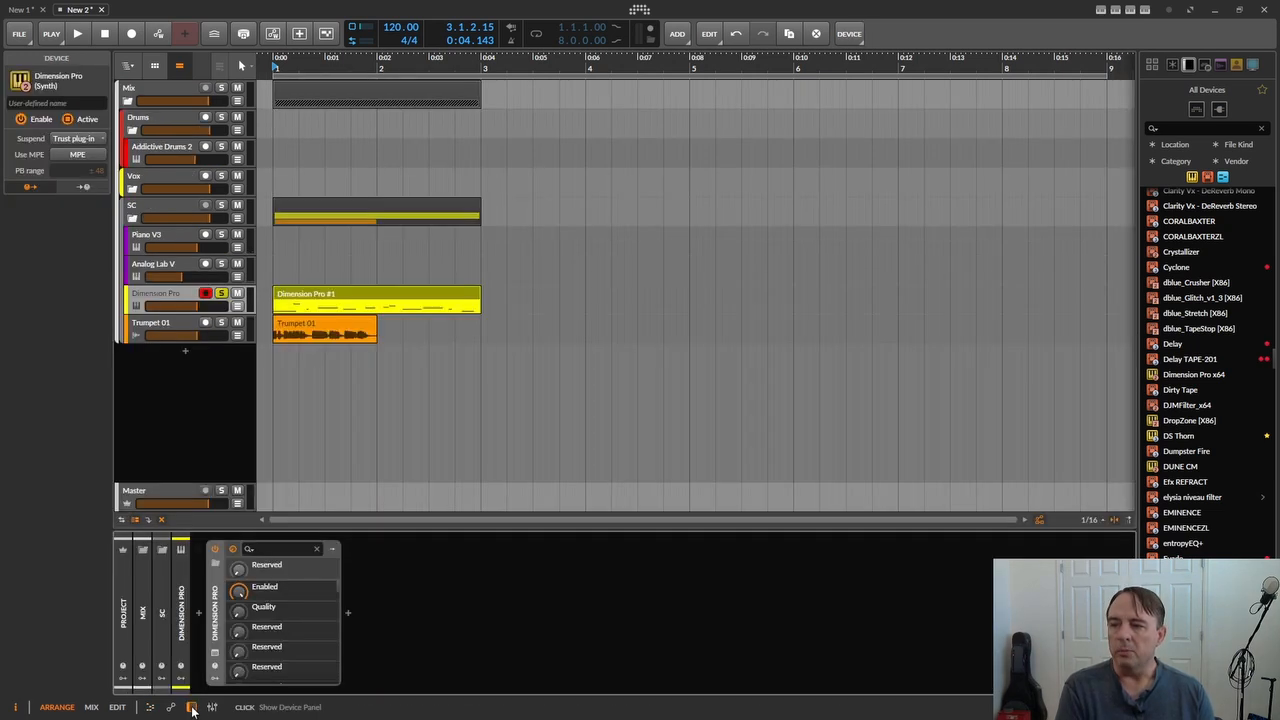
click(214, 657)
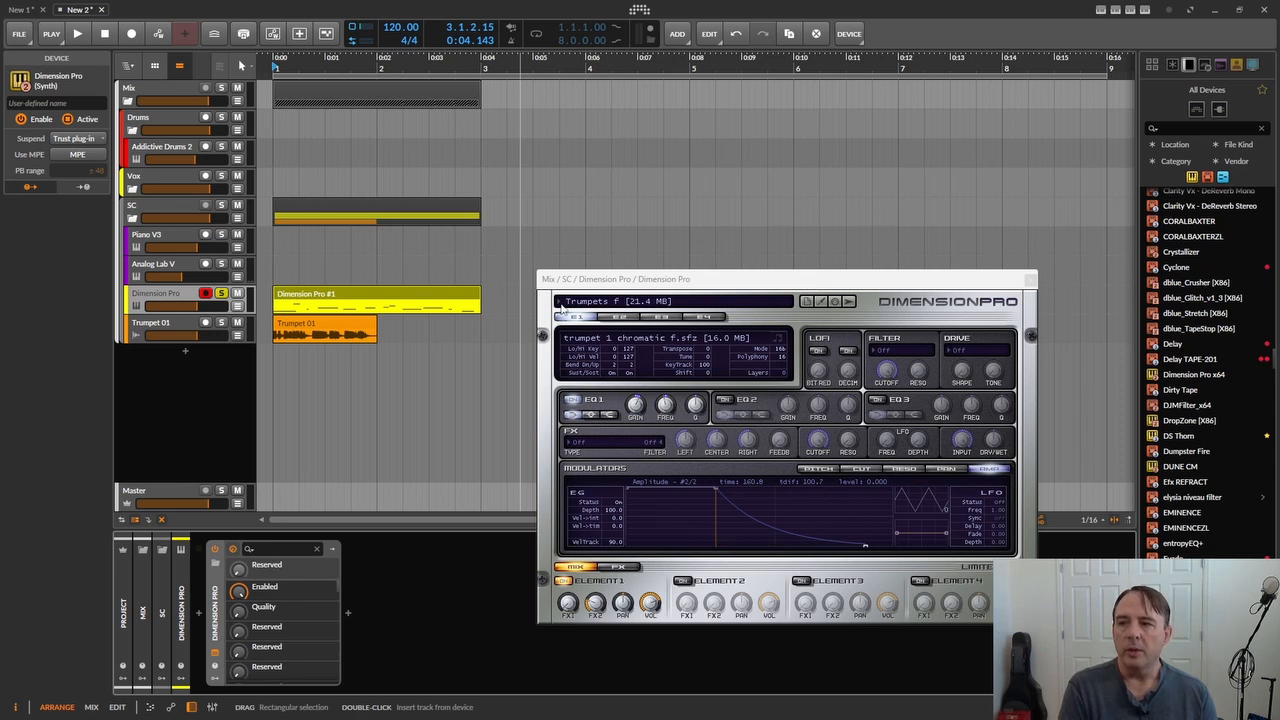
click(597, 303)
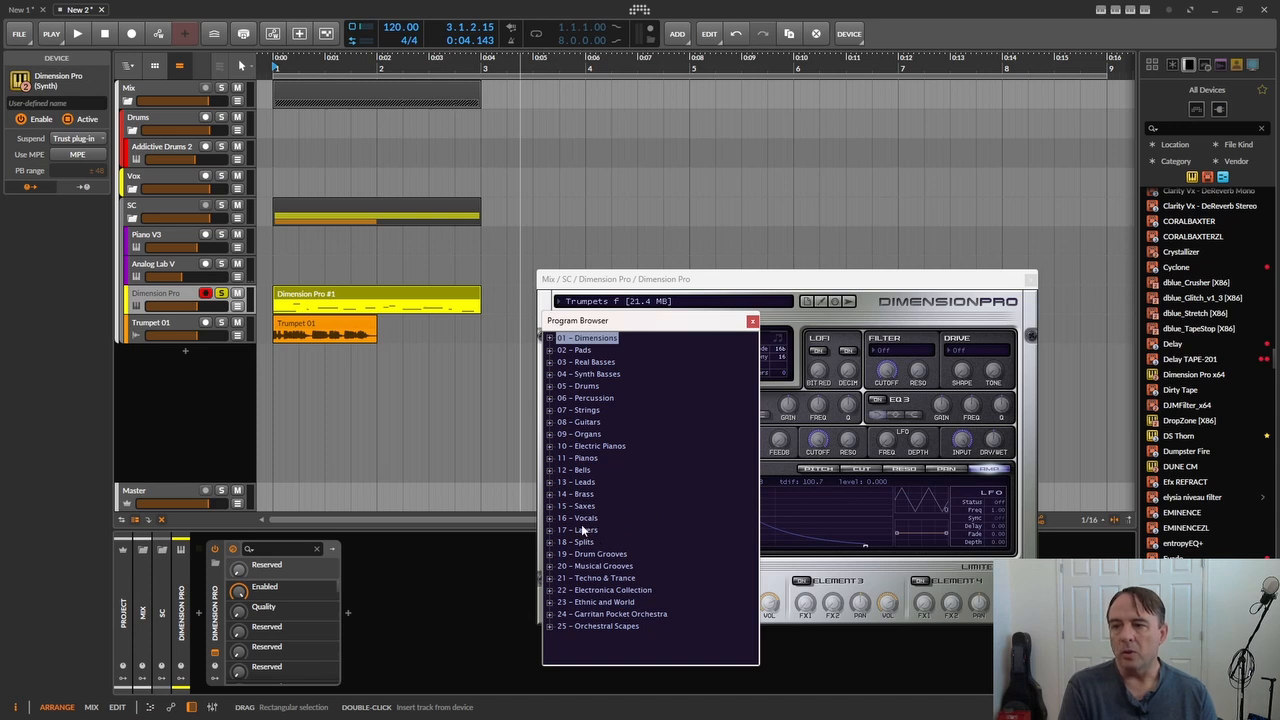
click(575, 288)
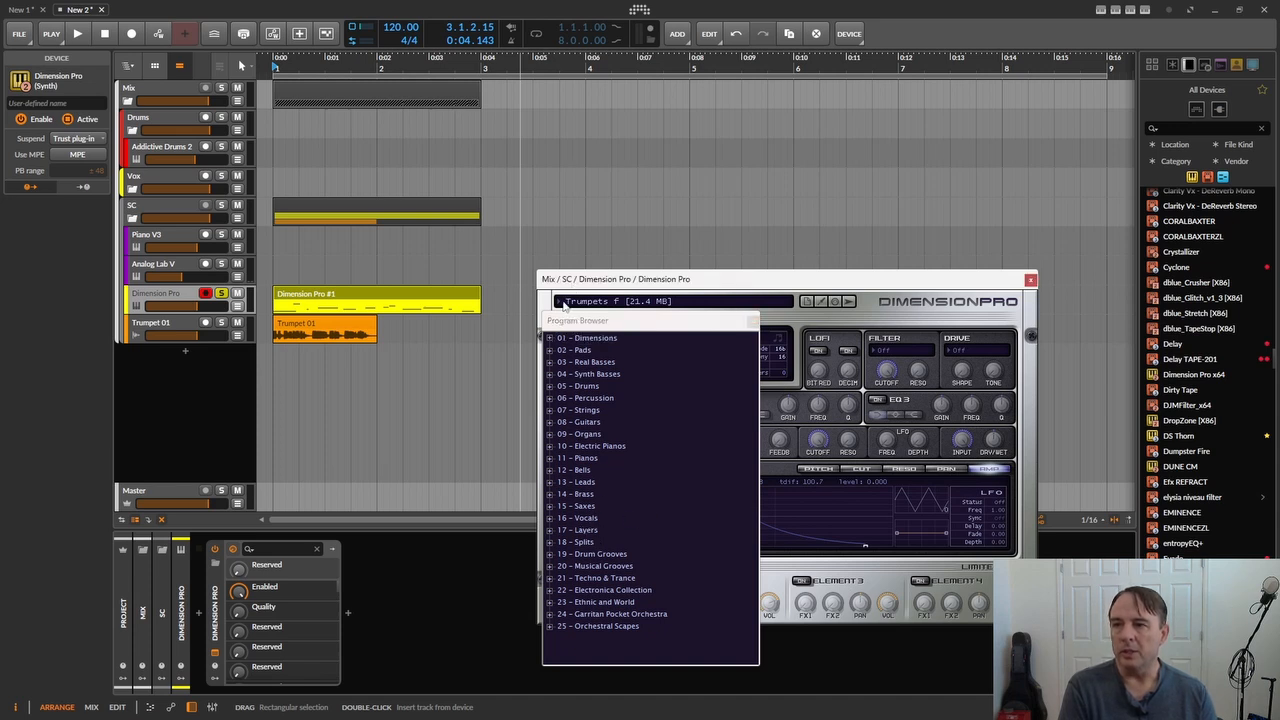
- Load the recent program Hammond Jazz 1, close the program browser and play the clip with the organ sound
click(564, 303)
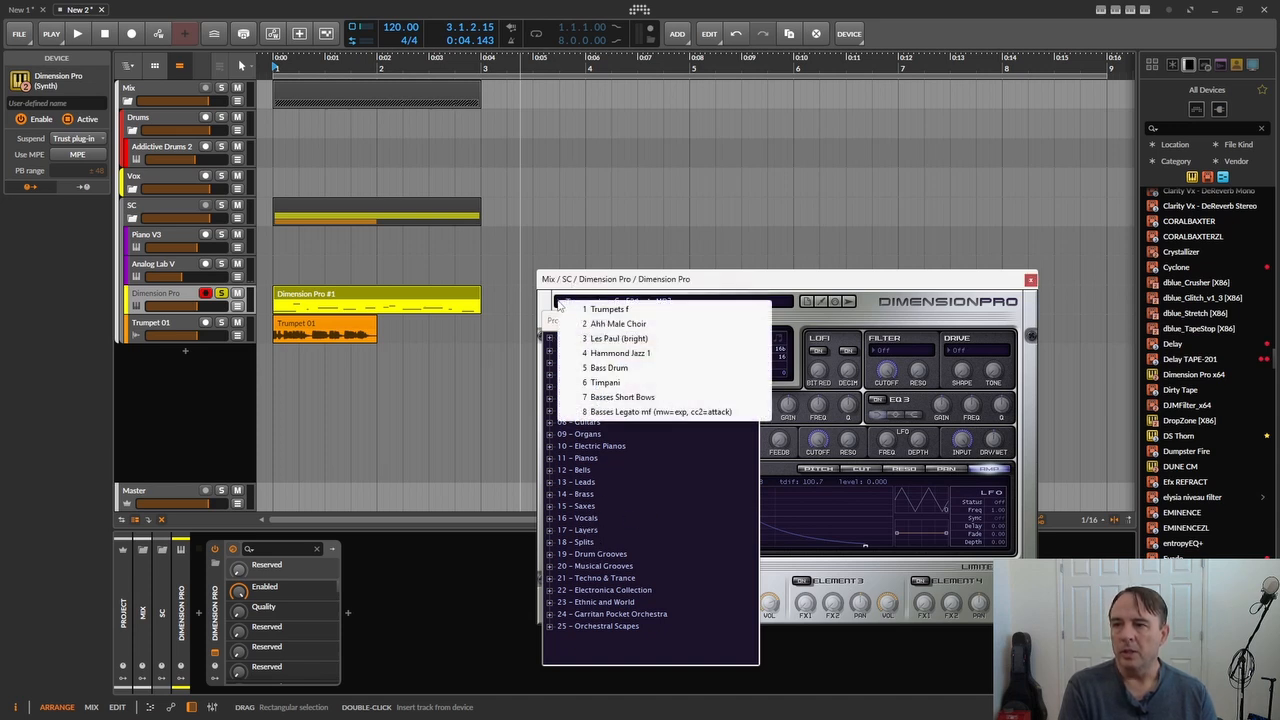
click(608, 353)
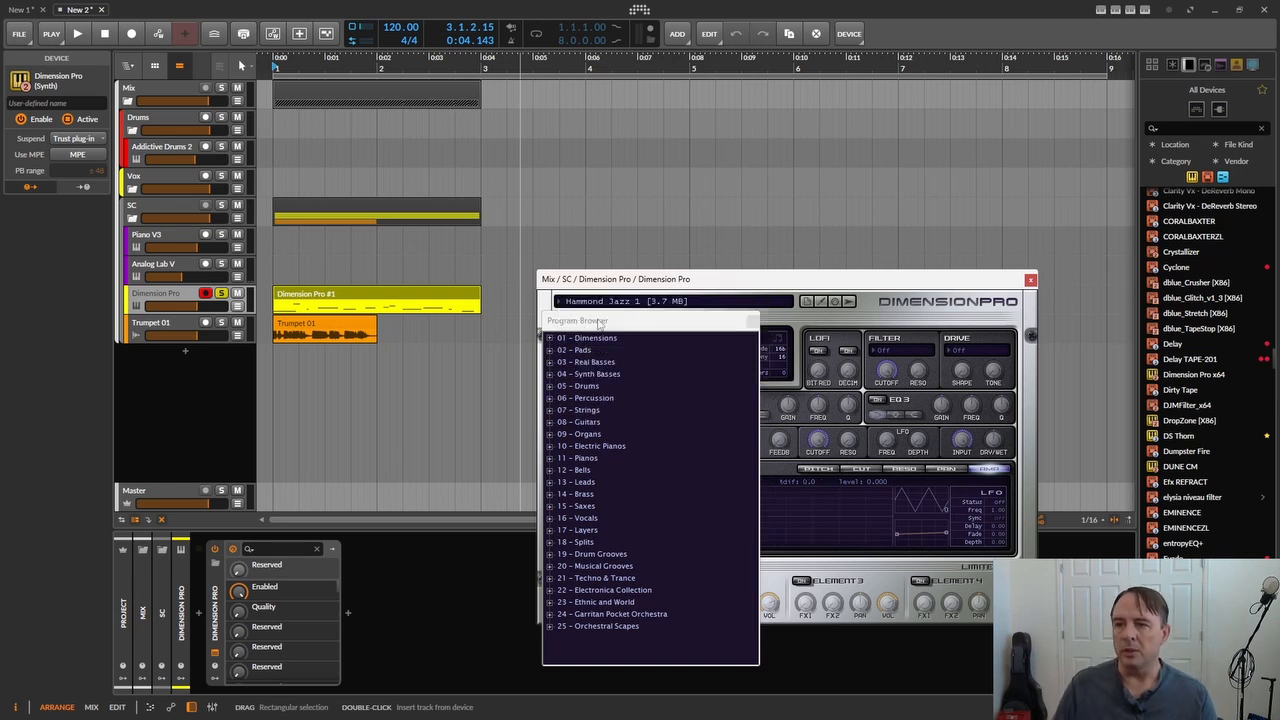
click(753, 321)
key(space)
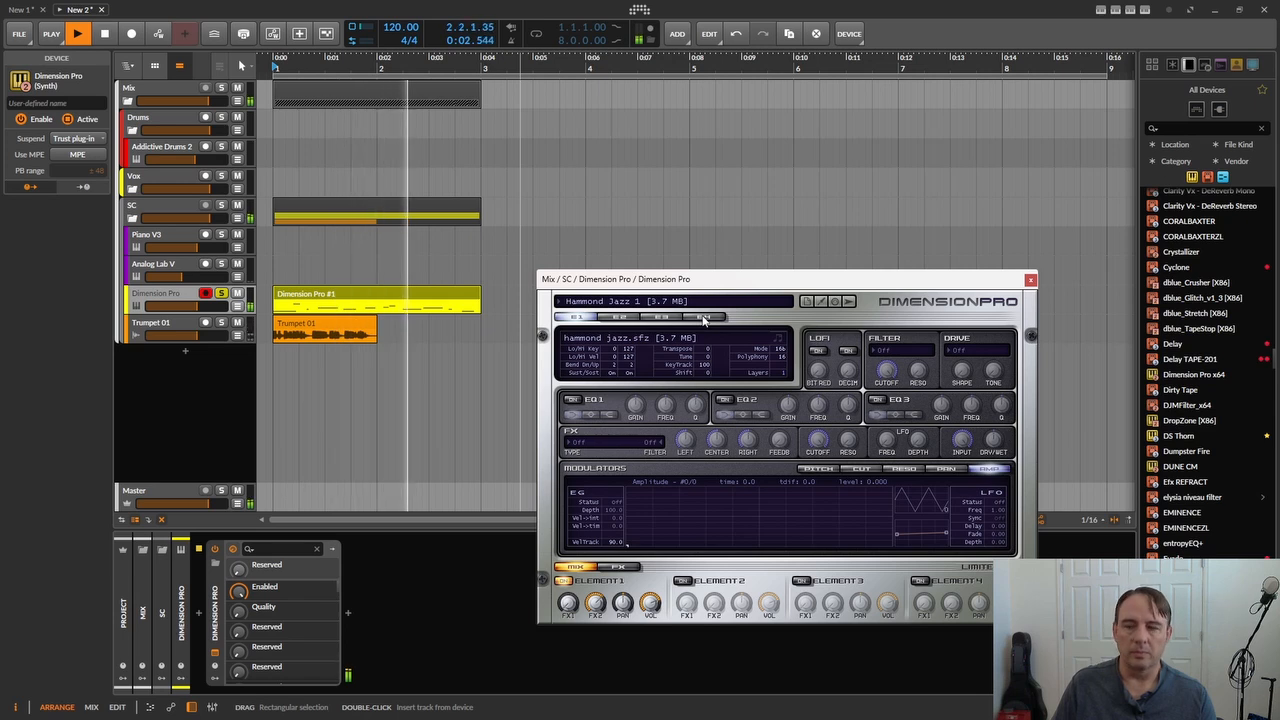
key(space)
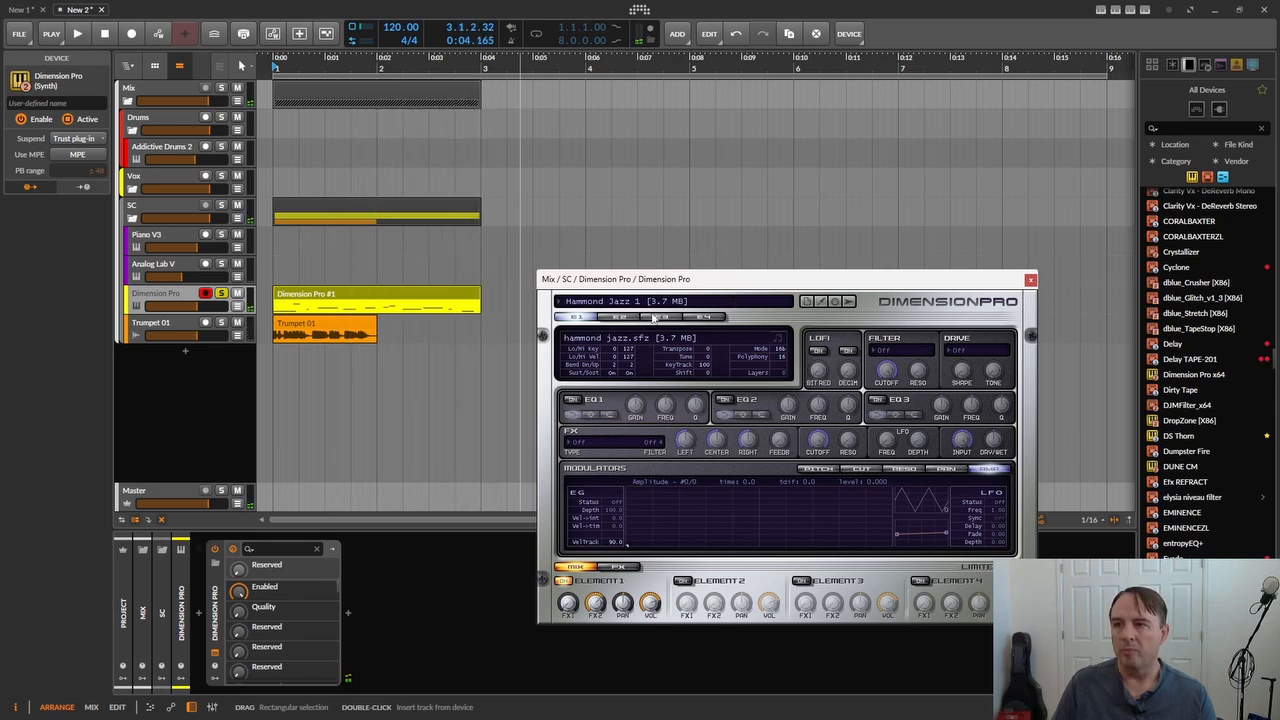
- Load the recent program Les Paul (bright) and play the clip with the guitar sound
click(564, 303)
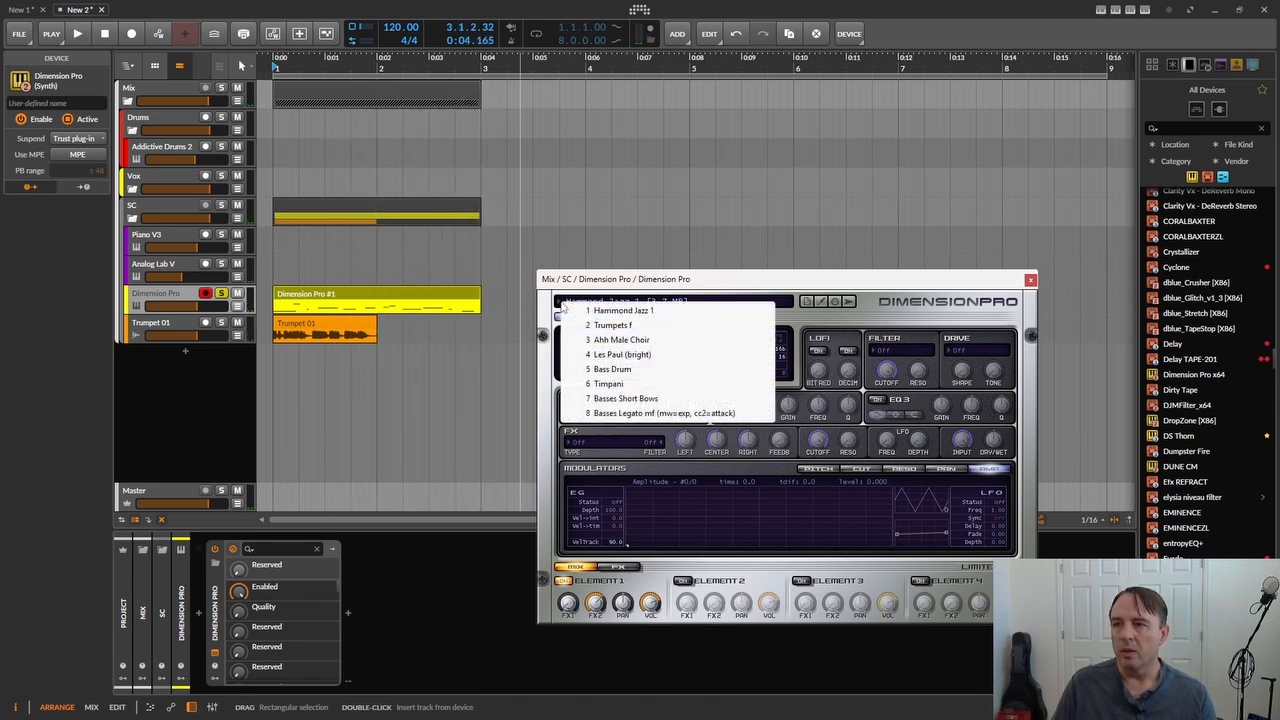
click(612, 354)
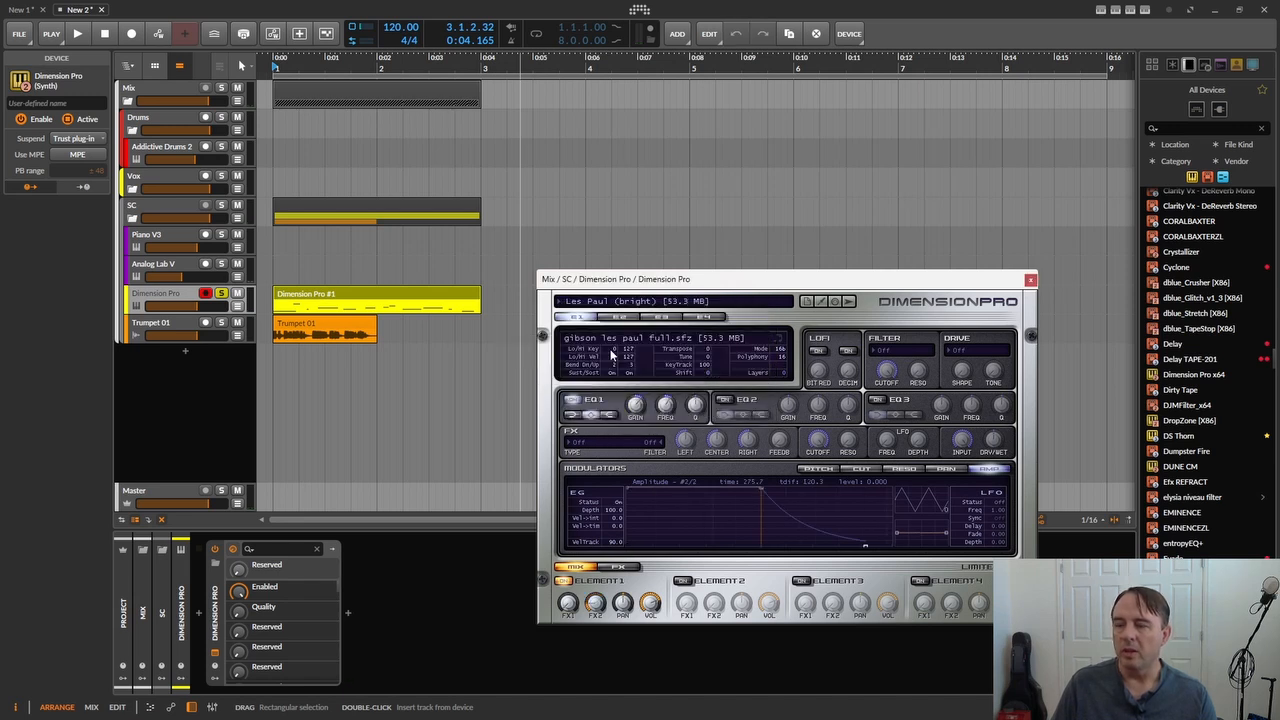
key(space)
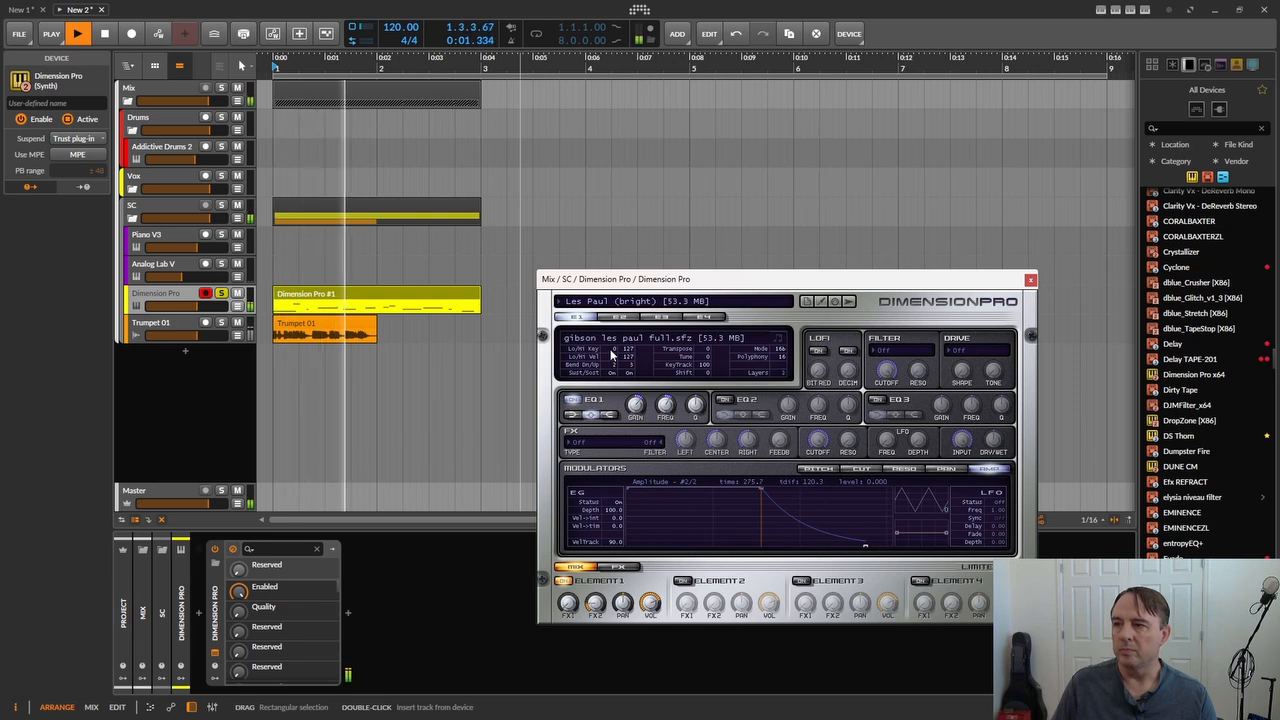
key(space)
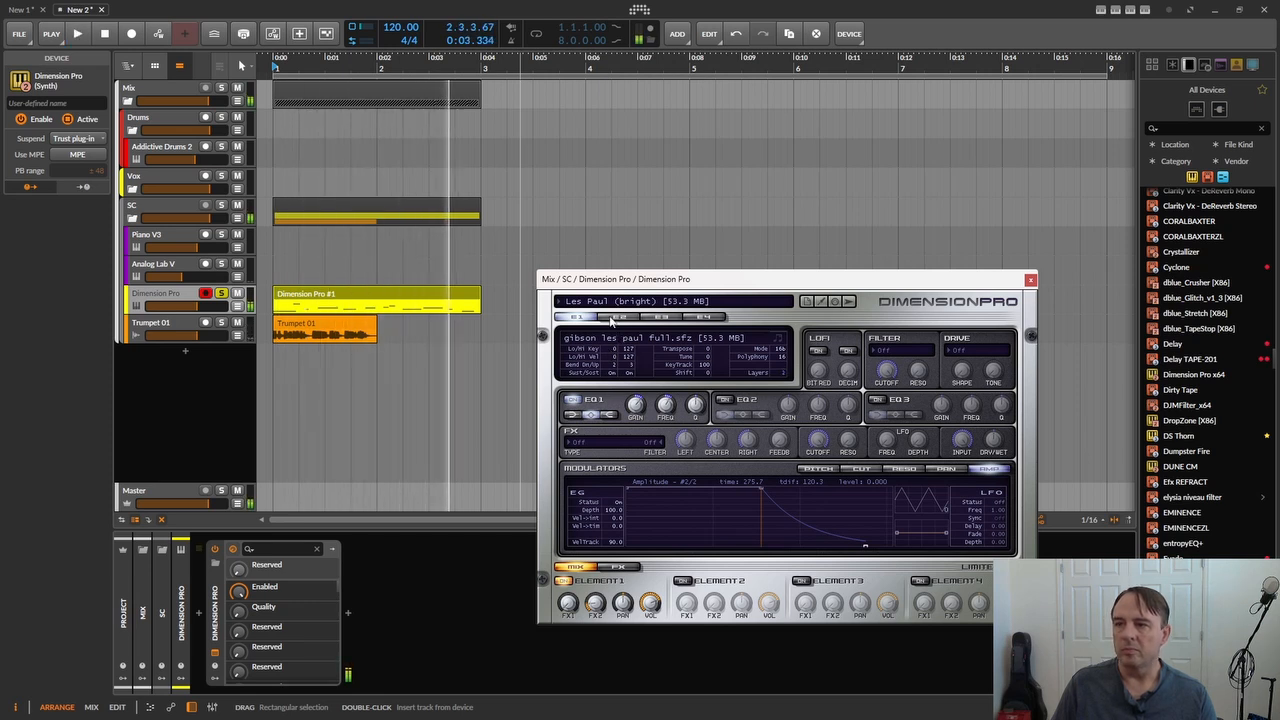
- Load the recent program Ahh Male Choir and play the clip with the choir sound
click(561, 302)
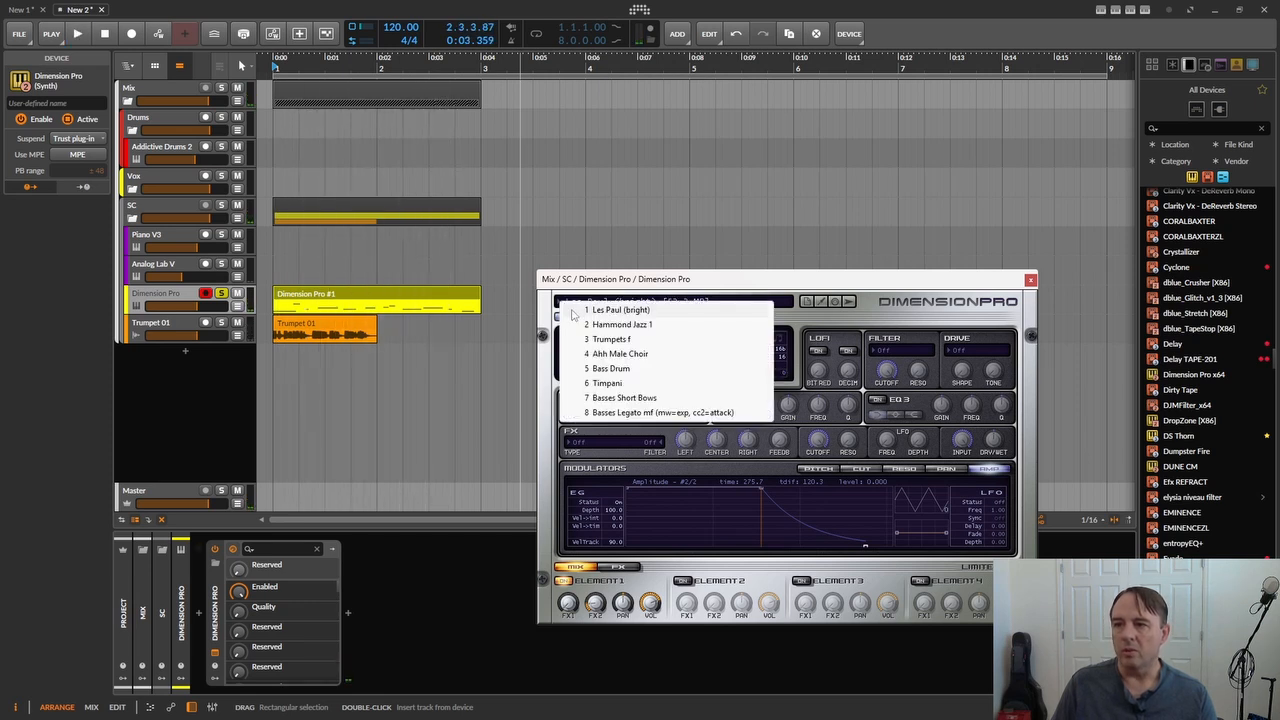
click(609, 354)
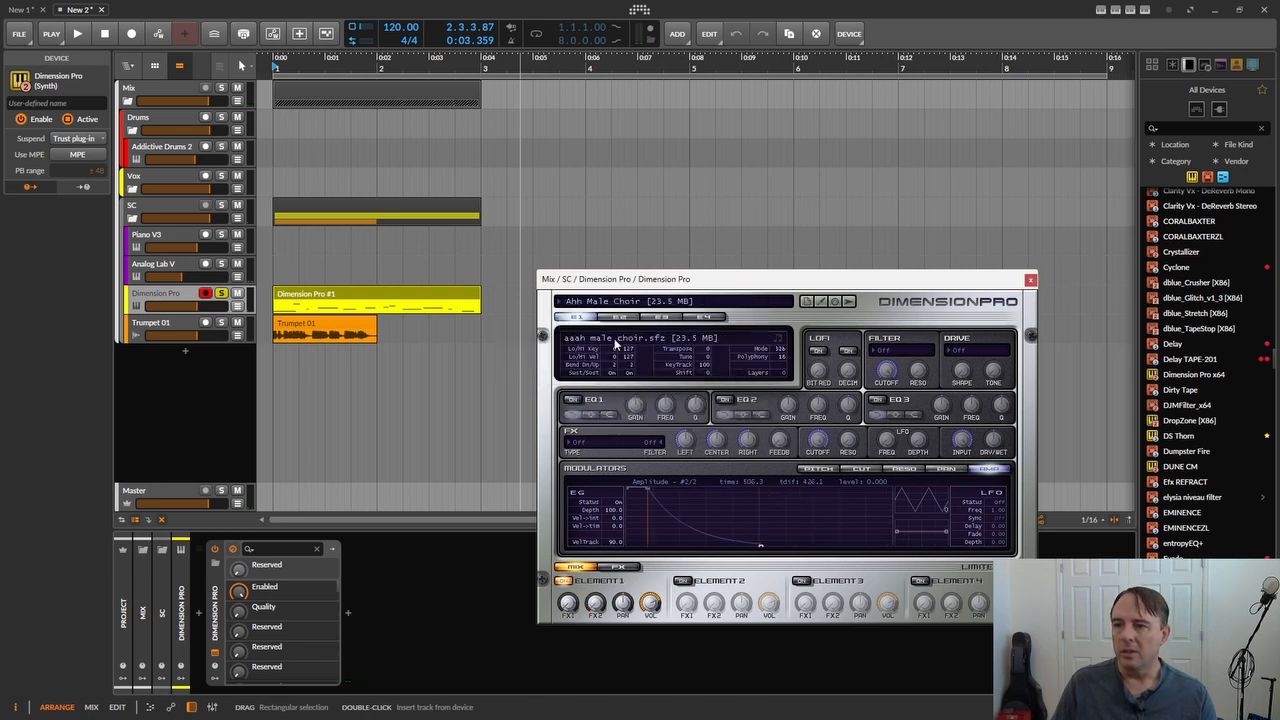
key(space)
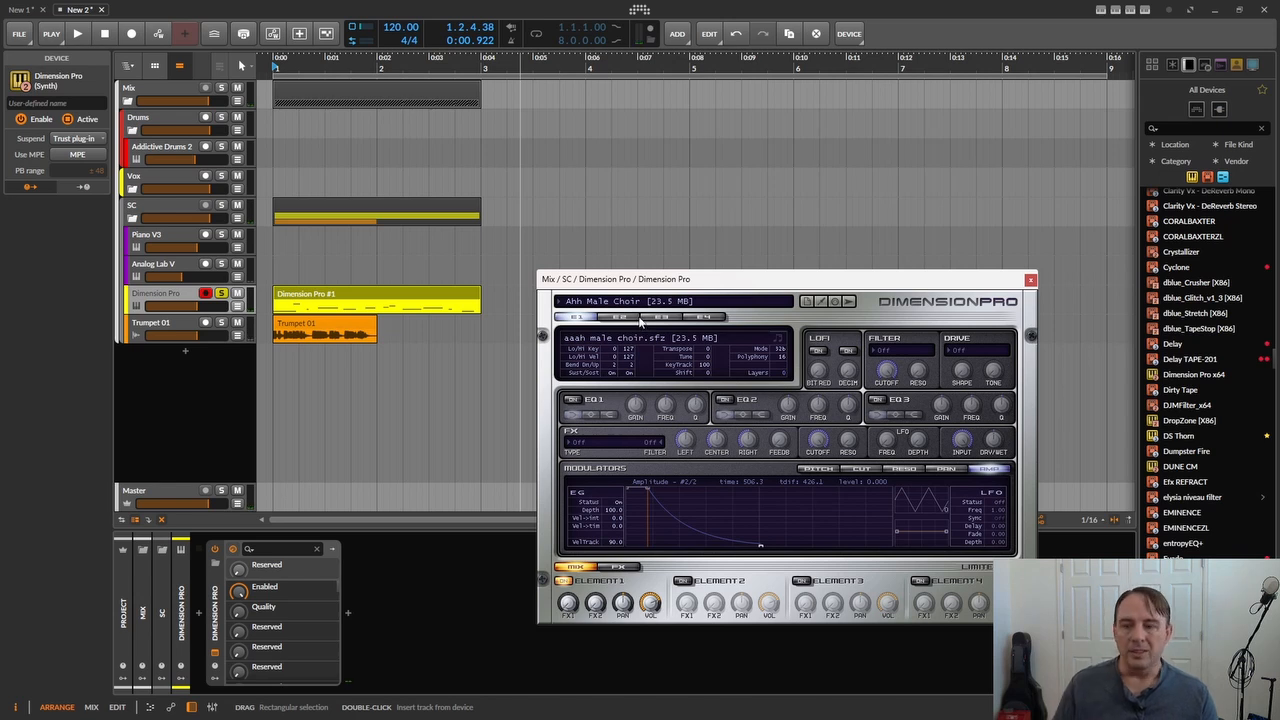
- Transpose the Dimension Pro #1 clip down two octaves to C2–G2, play it with the choir sound and close the plug-in window
click(438, 305)
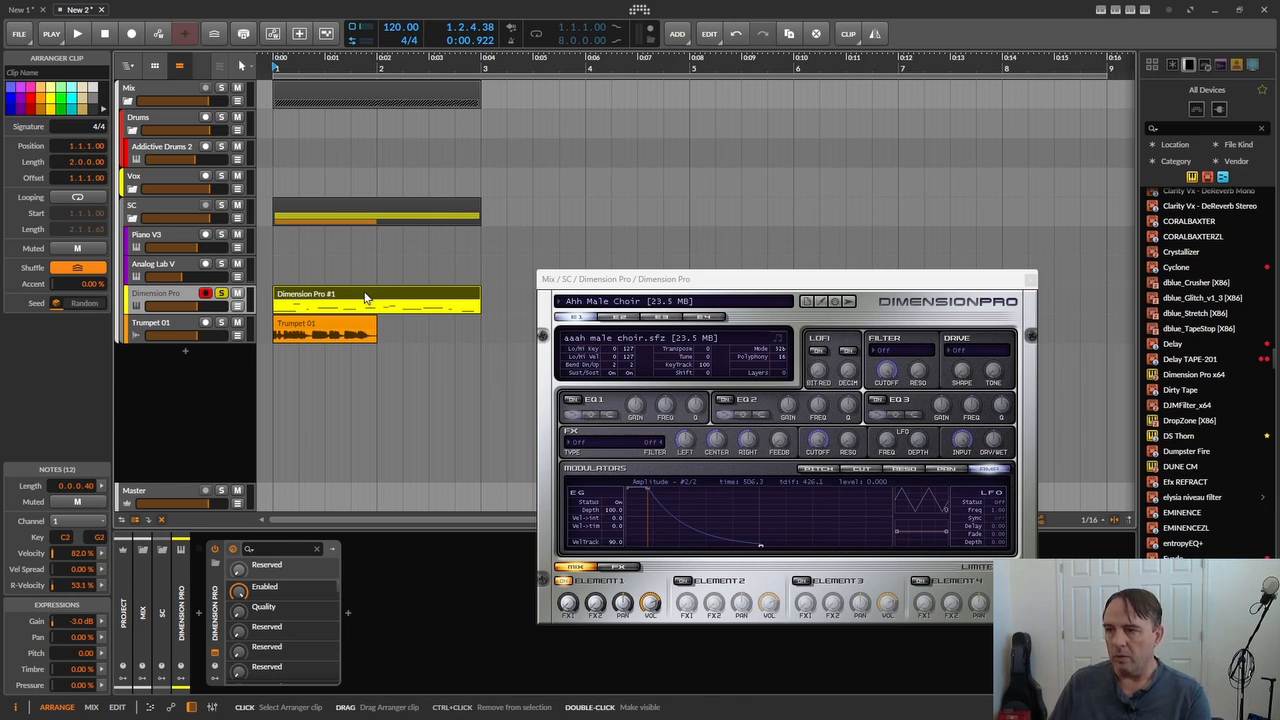
key(space)
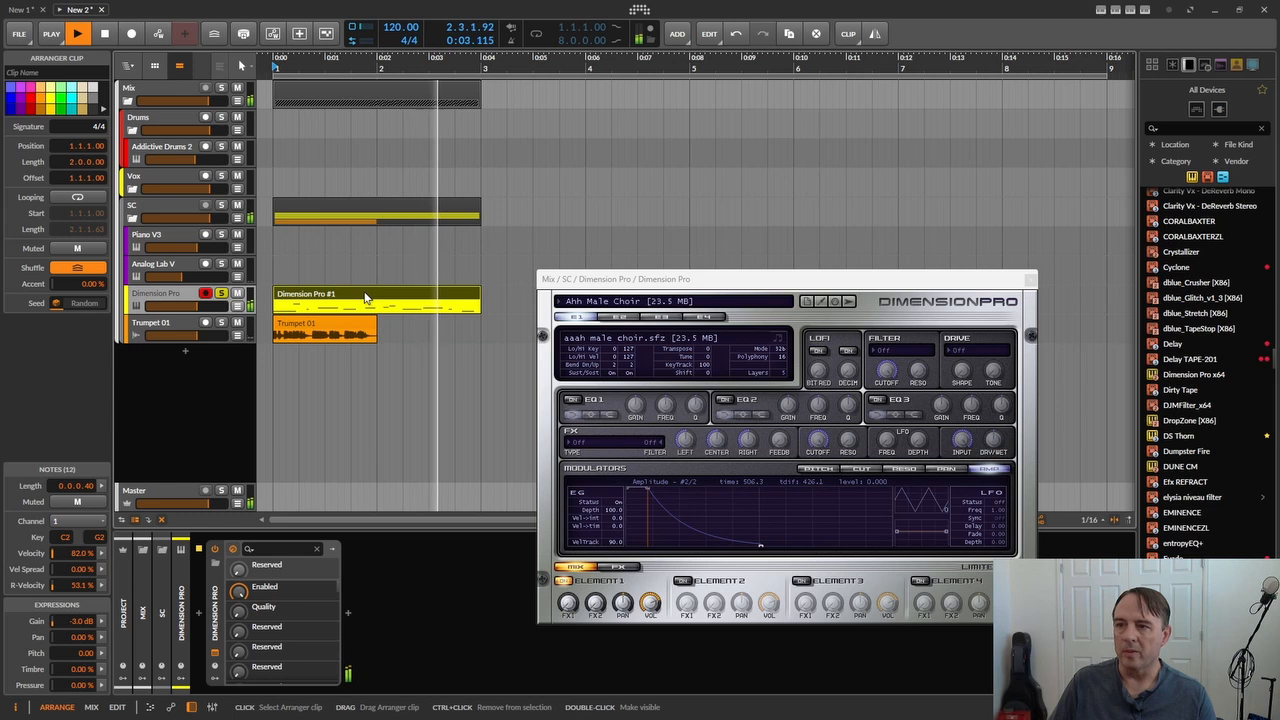
key(space)
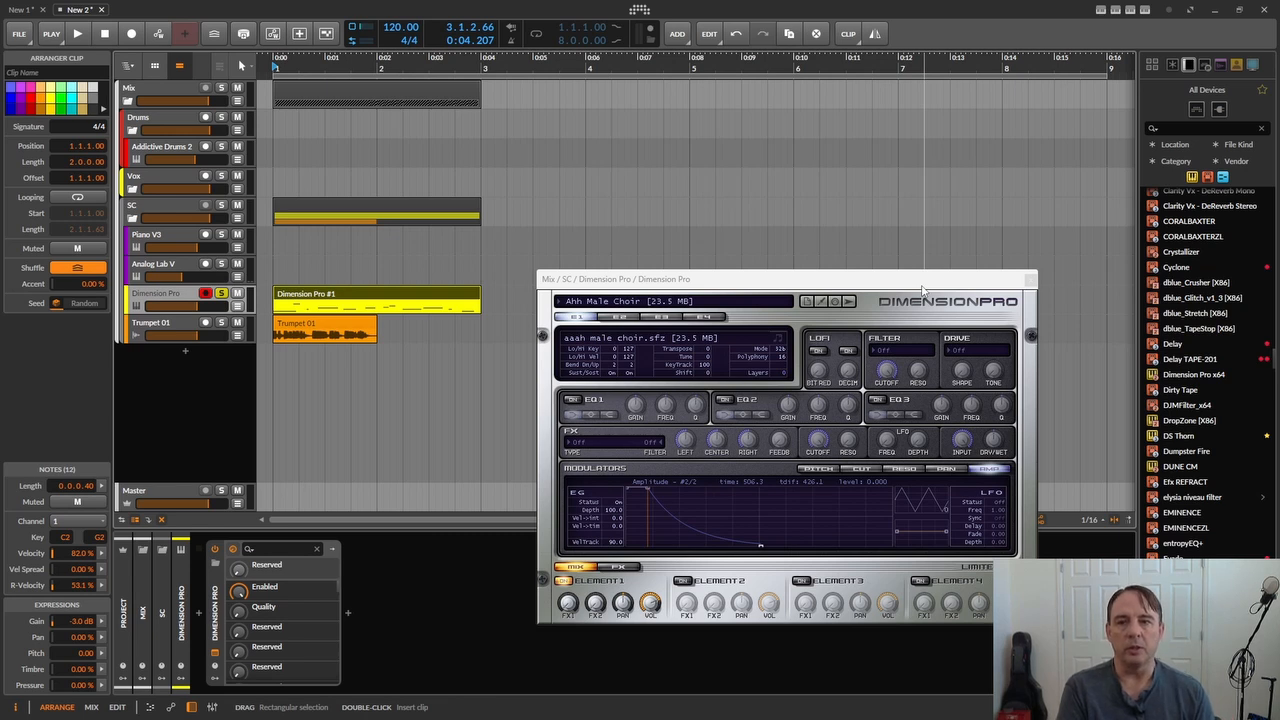
click(1031, 281)
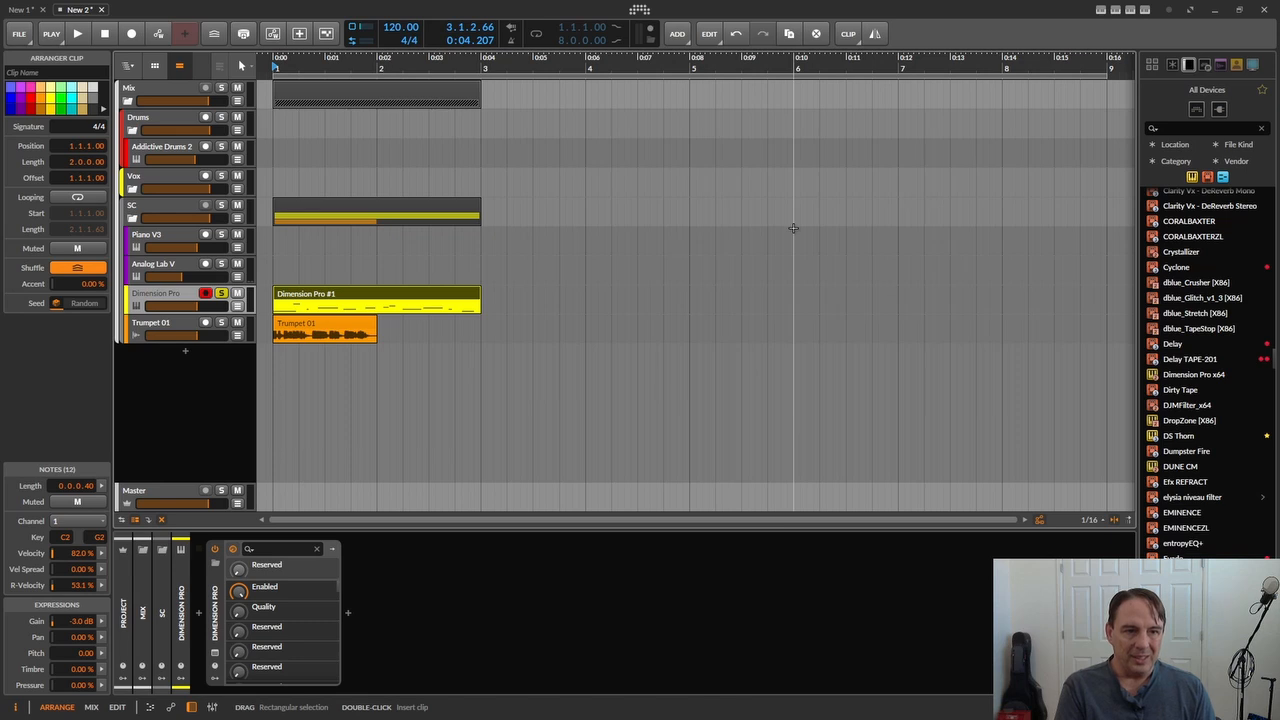